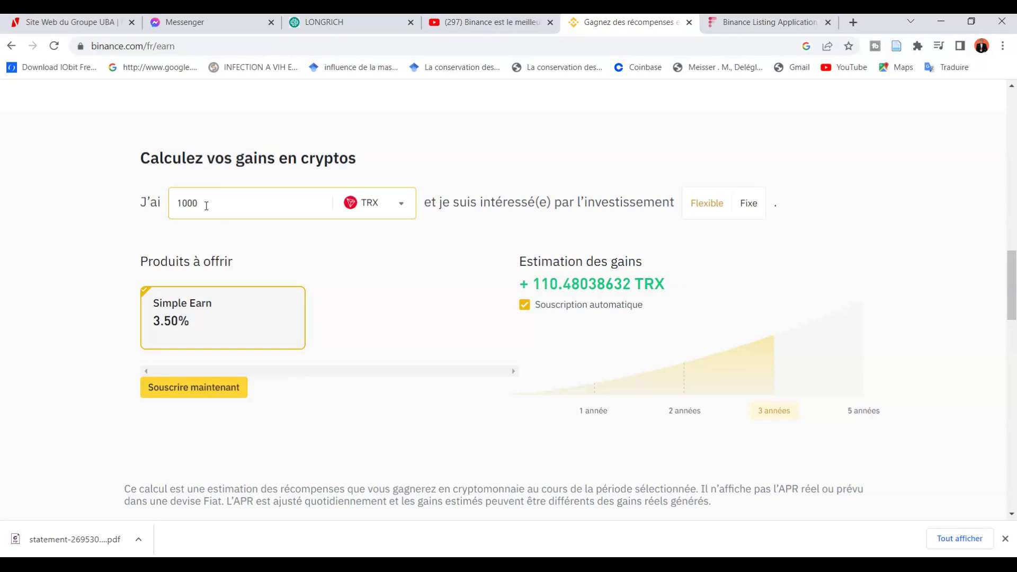
Step: Set the earnings calculator's amount to 100000 TRX and examine the estimated gains for the flexible investment
type("00")
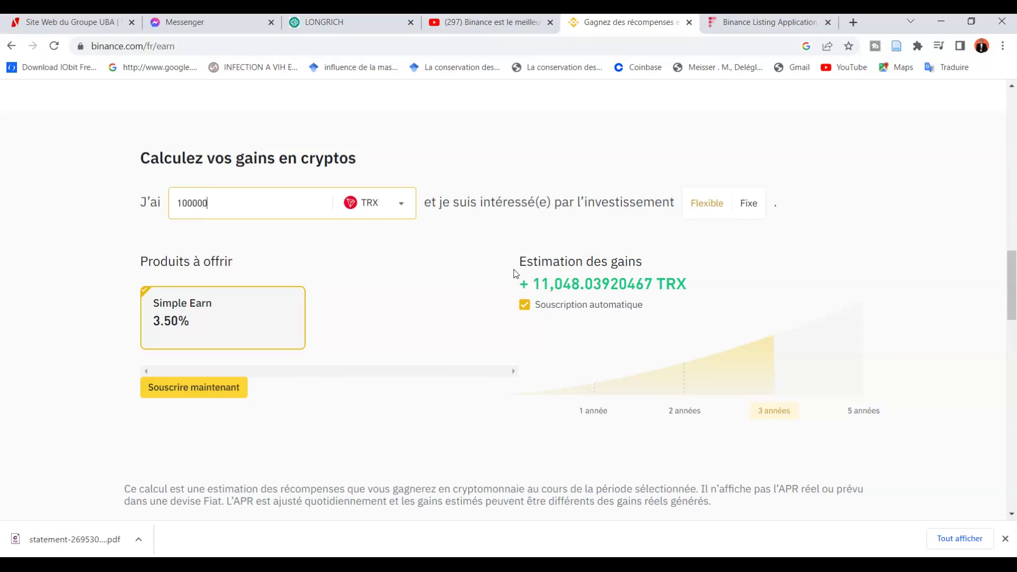
left_click_drag(541, 287, 577, 286)
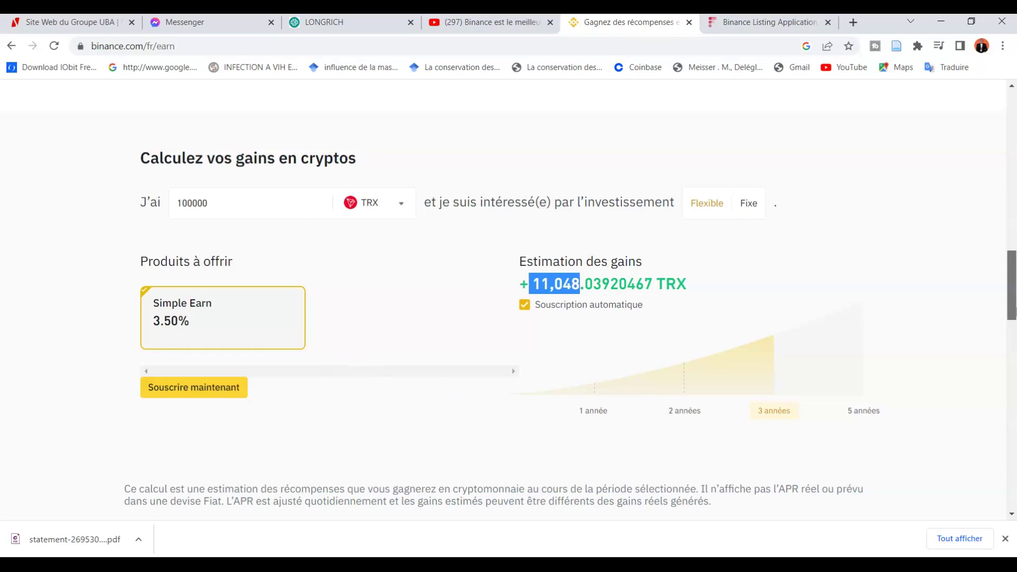
Step: Choose the 120-day duration for TRX Simple Earn in the product list and open its subscription form
scroll(1013, 286, "up", 3)
left_click_drag(1012, 286, 1013, 233)
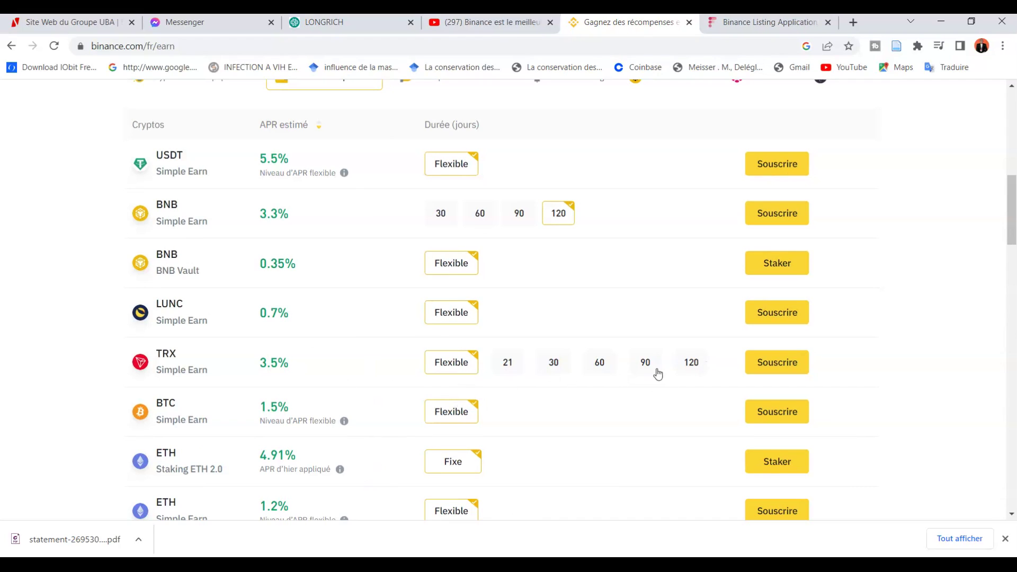
left_click(692, 367)
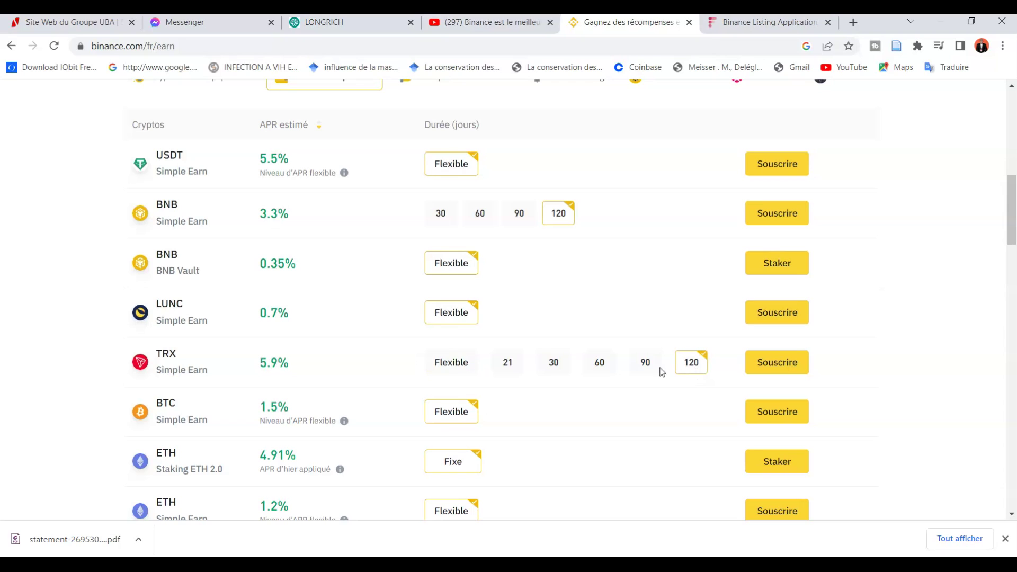
scroll(1011, 222, "down", 2)
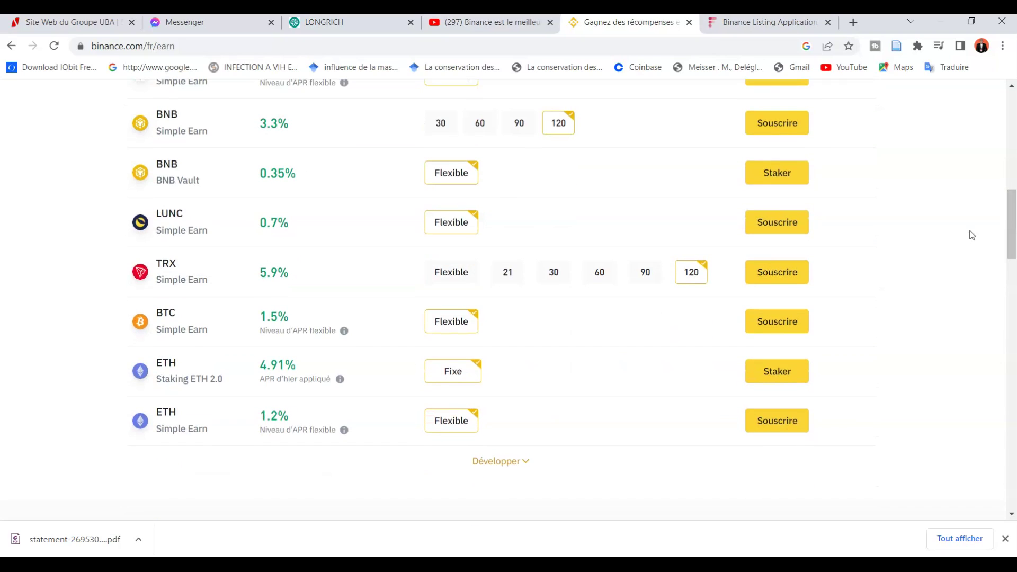
left_click(767, 282)
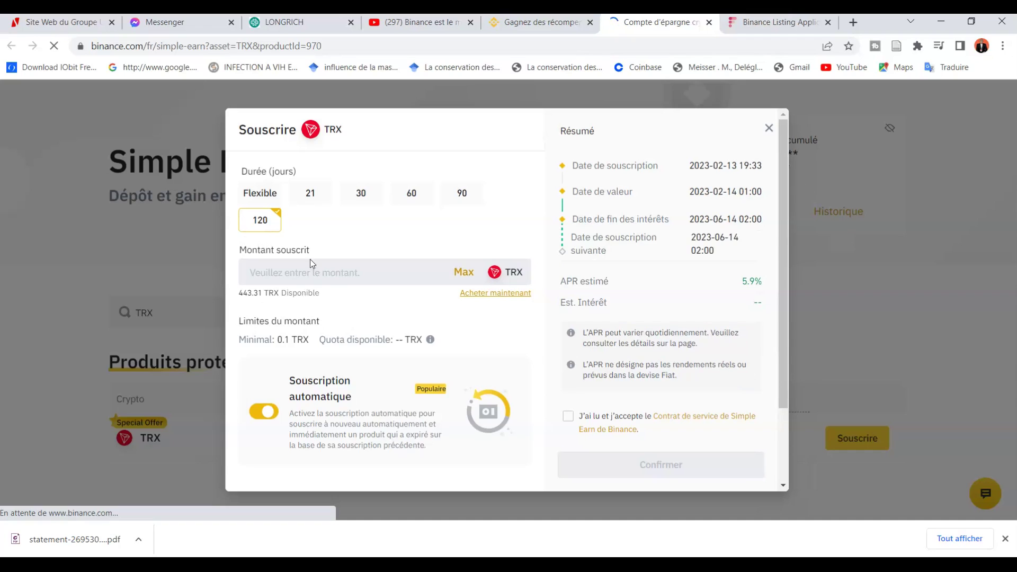
Step: Enter 100 TRX as the amount to subscribe for the 120-day duration
left_click(331, 265)
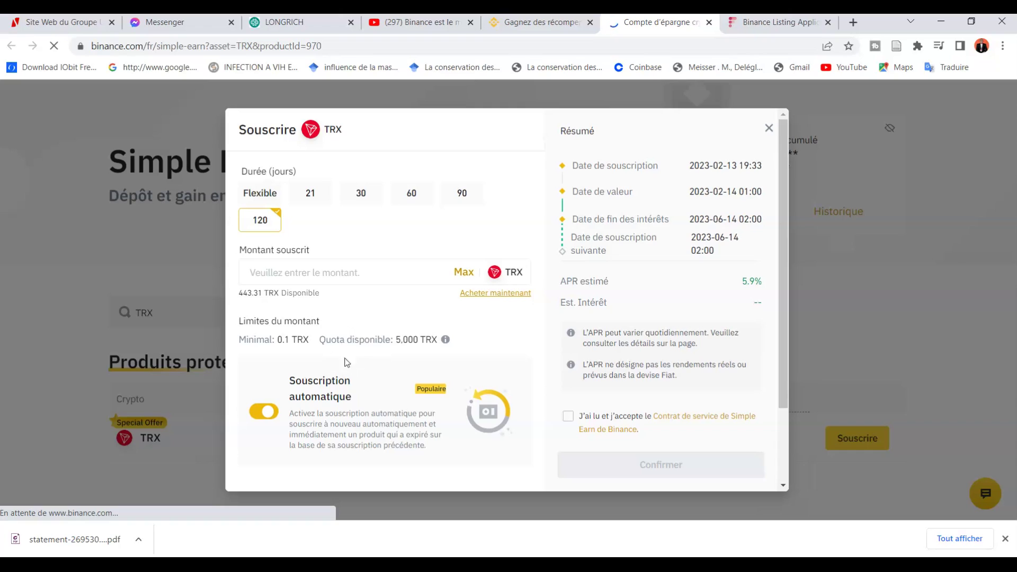
left_click(336, 272)
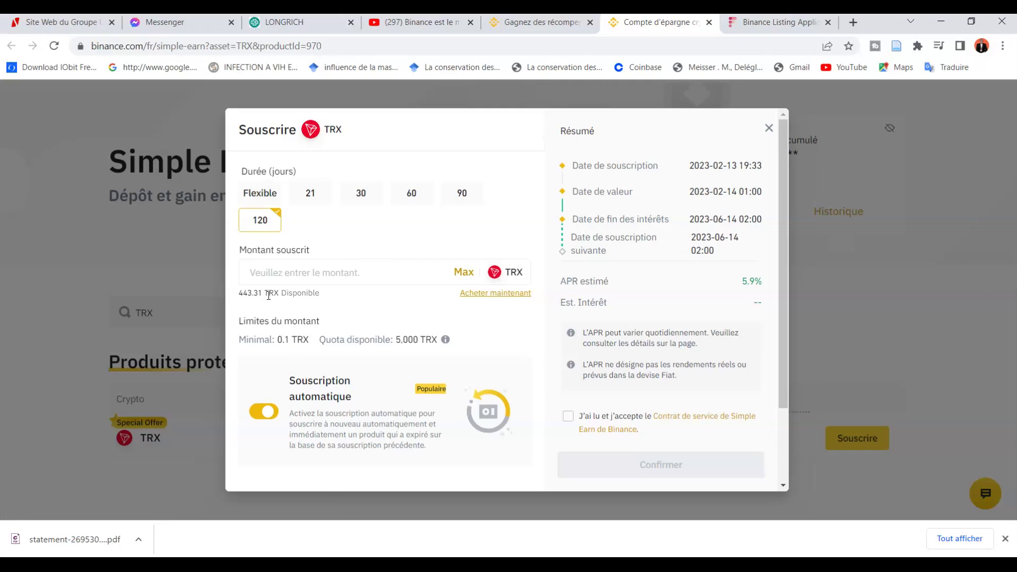
left_click(280, 271)
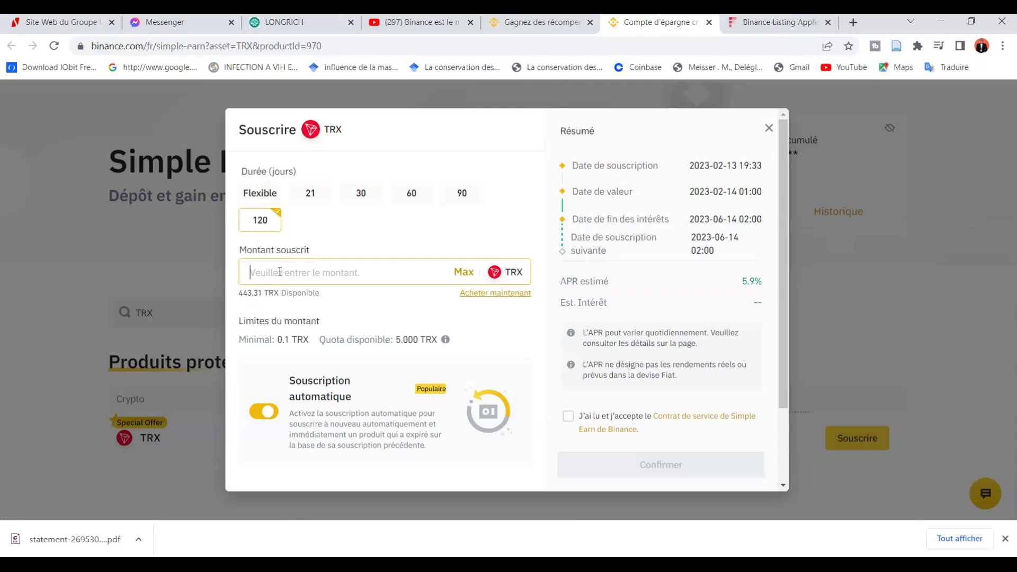
type("100")
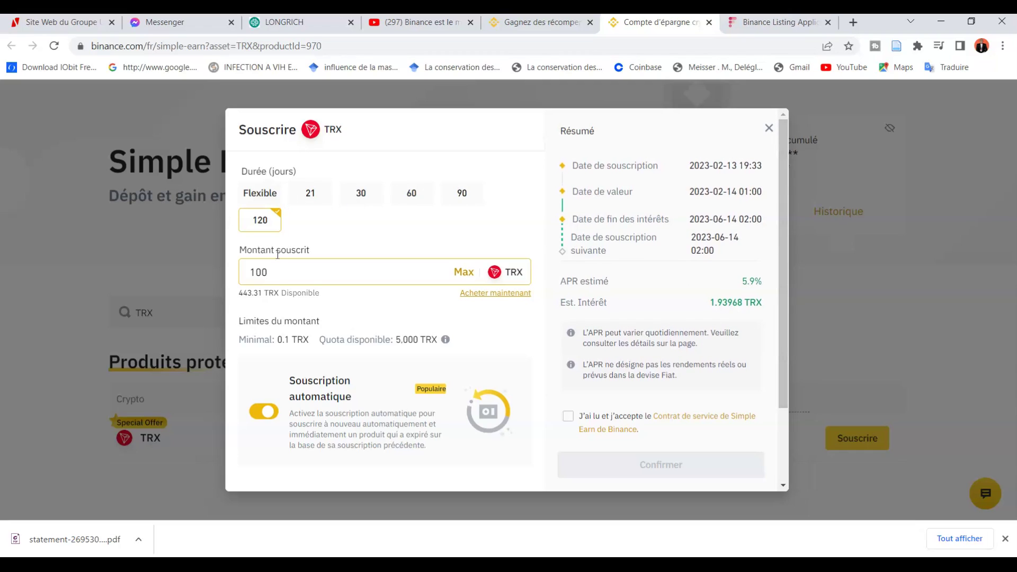
Step: Compare the terms of the 21, 30, 60 and 90-day durations for TRX, ending back on 120 days
left_click(311, 201)
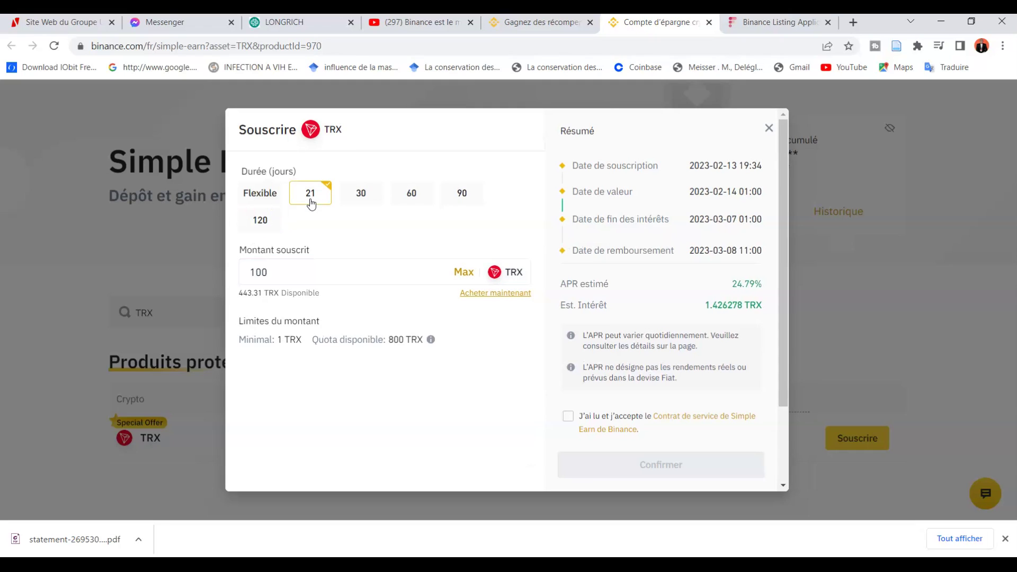
left_click(352, 202)
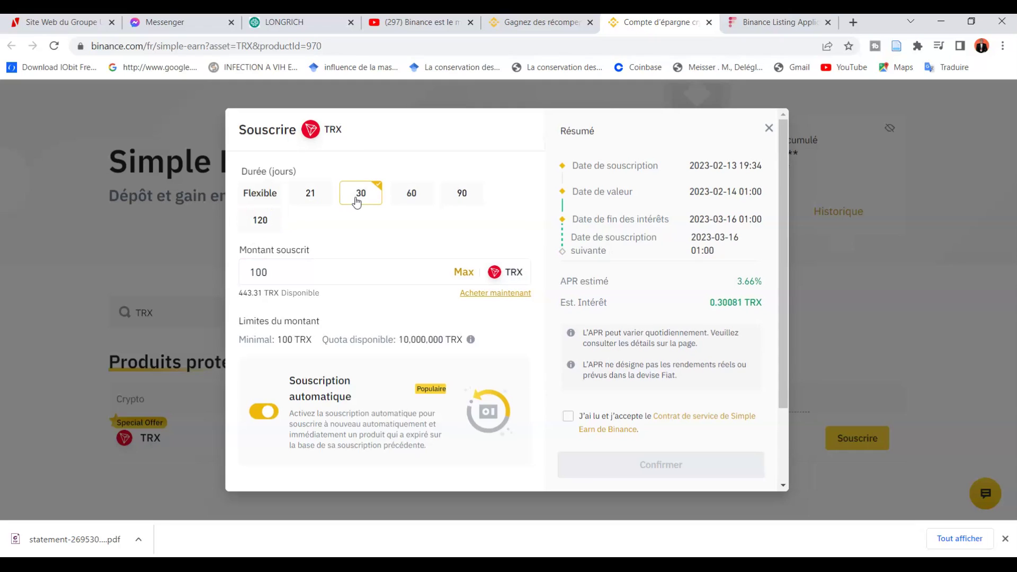
left_click(419, 198)
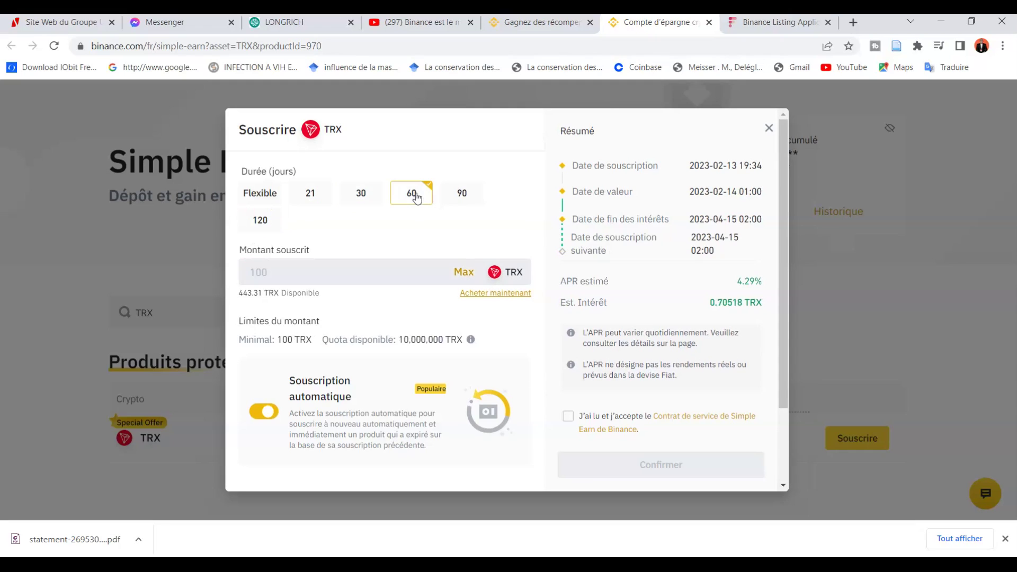
left_click(466, 196)
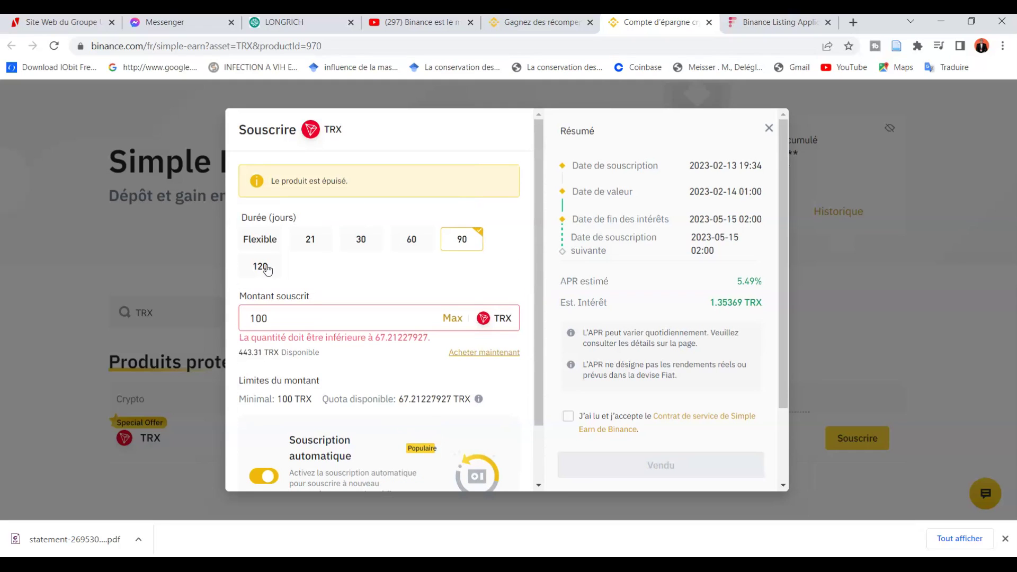
left_click(267, 269)
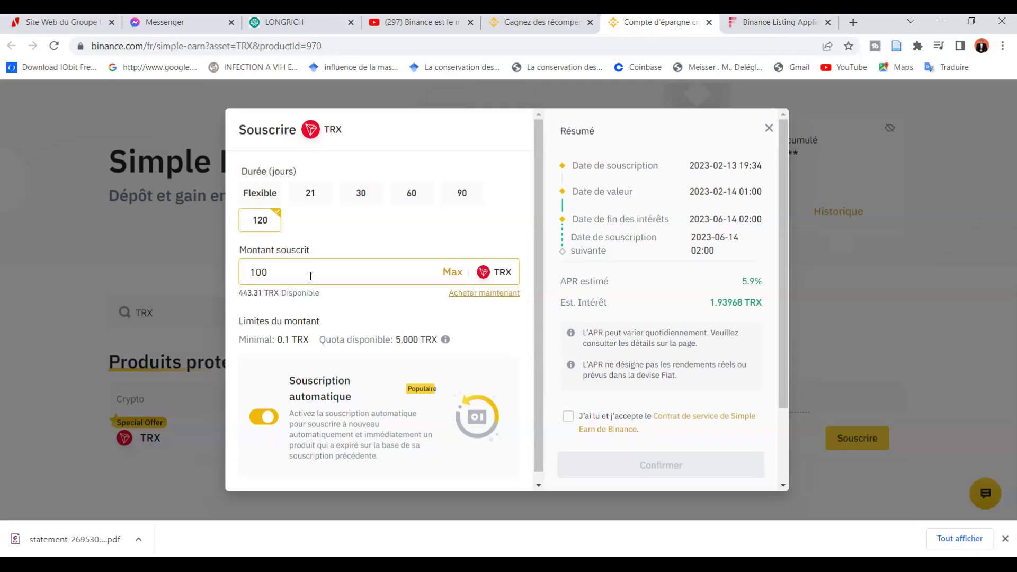
Step: Accept the Simple Earn service contract, review the rest of the summary and confirm the TRX subscription
left_click(568, 416)
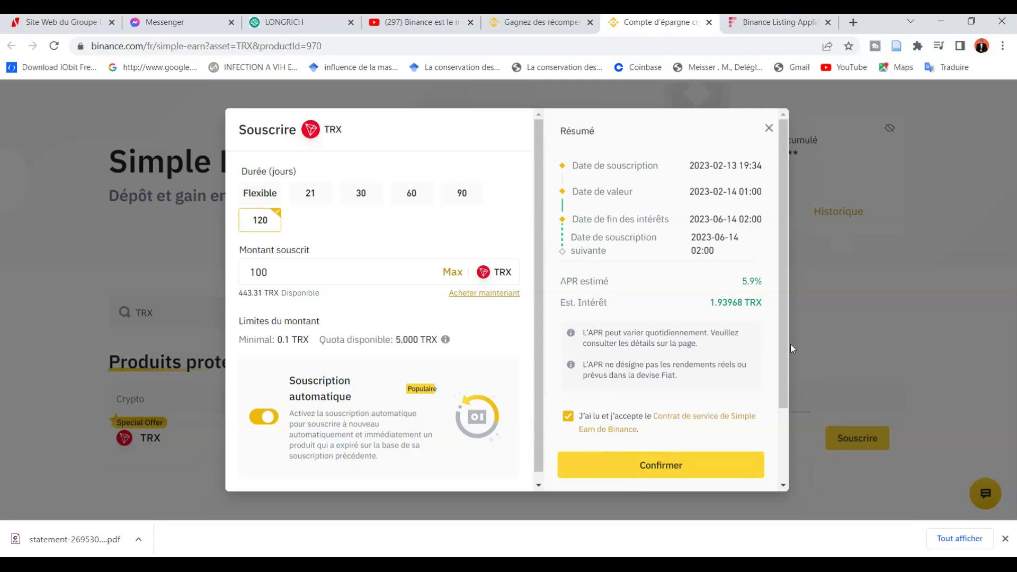
left_click_drag(784, 341, 782, 427)
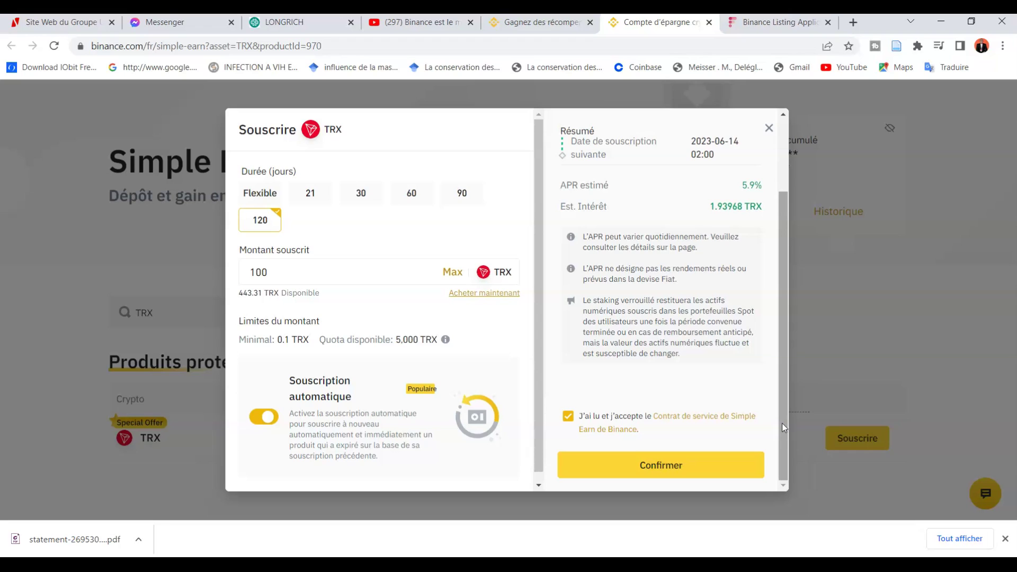
left_click(638, 471)
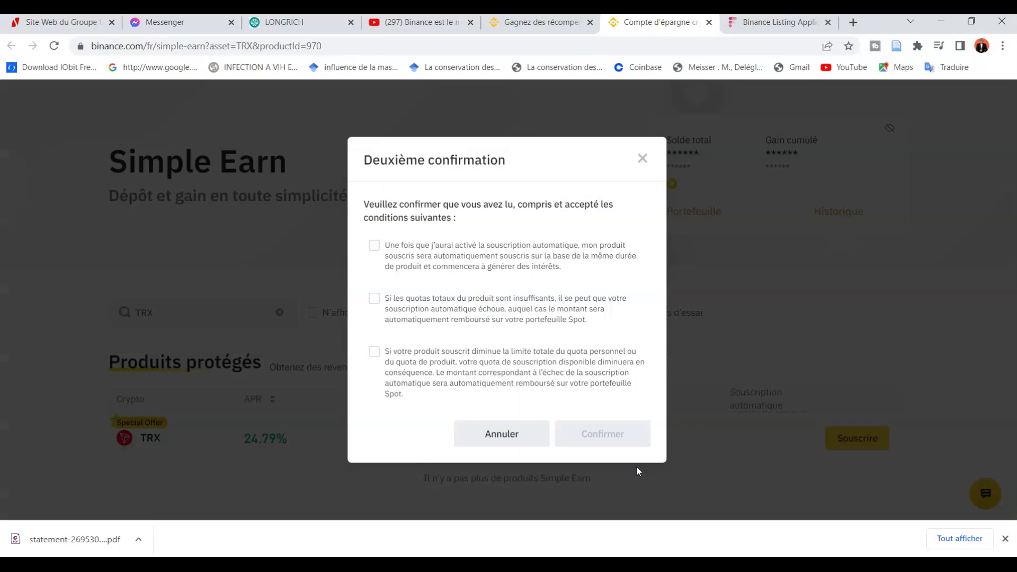
Step: Accept all three conditions of the second confirmation, confirm the subscription and return to Simple Earn
left_click(374, 246)
left_click(375, 302)
left_click(375, 353)
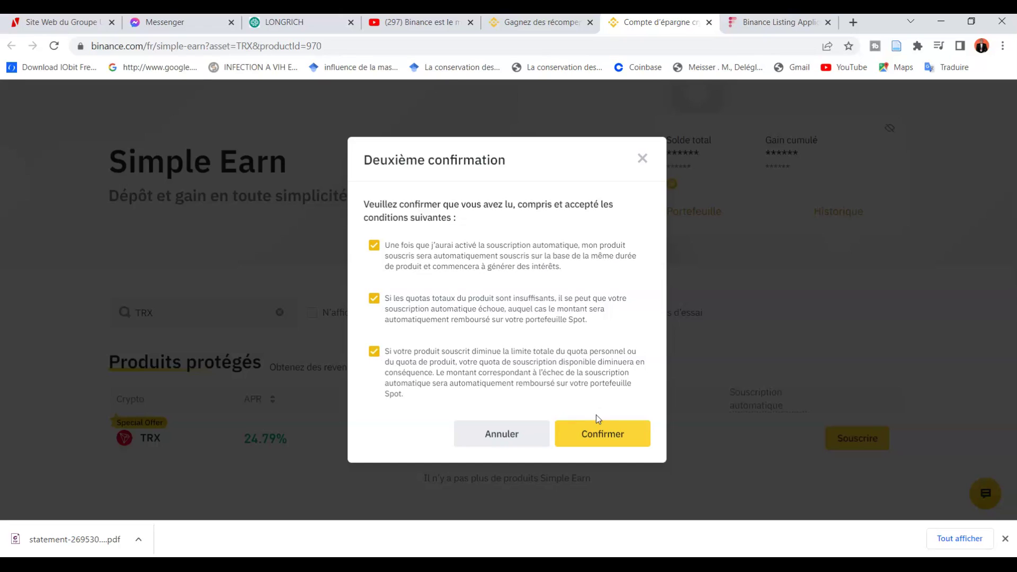
left_click(603, 434)
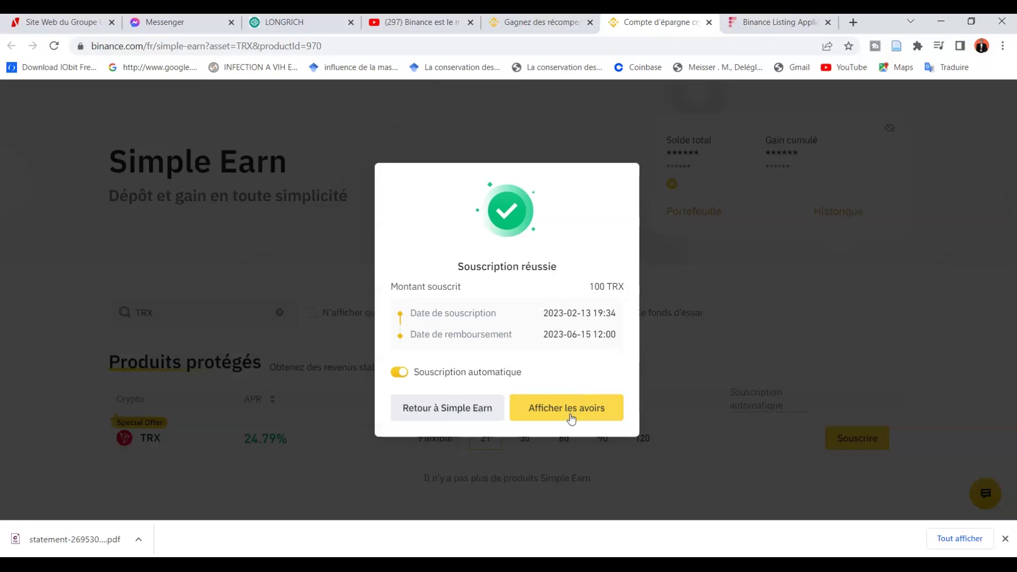
left_click(472, 408)
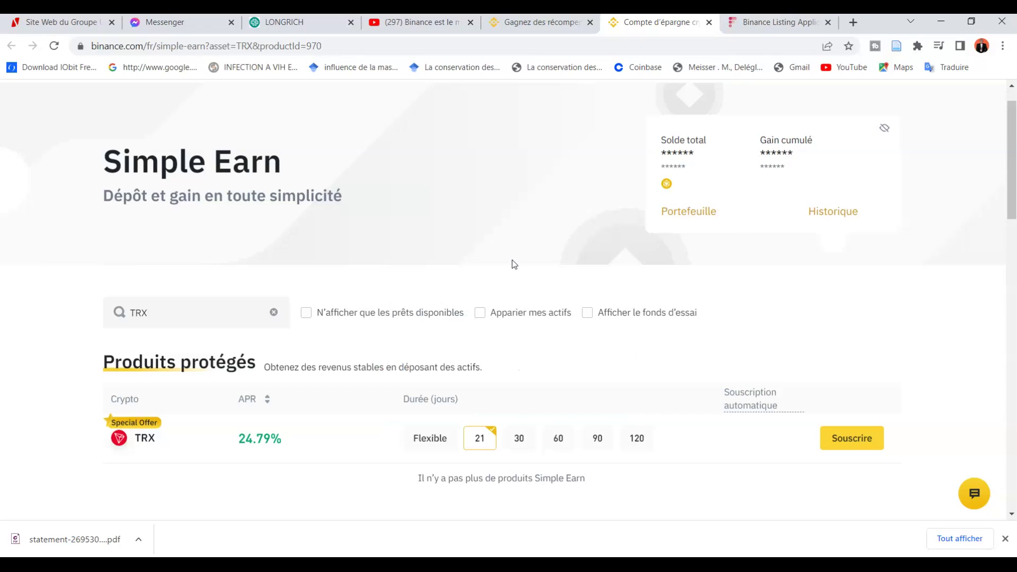
Step: Go to the Binance Earn overview page from the passive income offers
mouse_move(1015, 125)
left_mouse_down()
mouse_move(1014, 201)
mouse_move(1014, 115)
left_mouse_up()
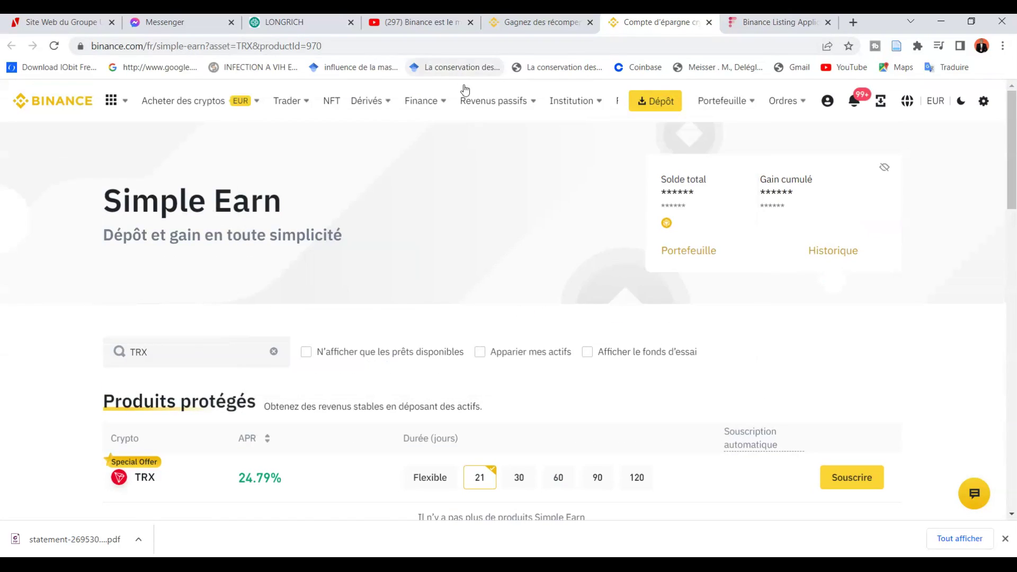
mouse_move(485, 100)
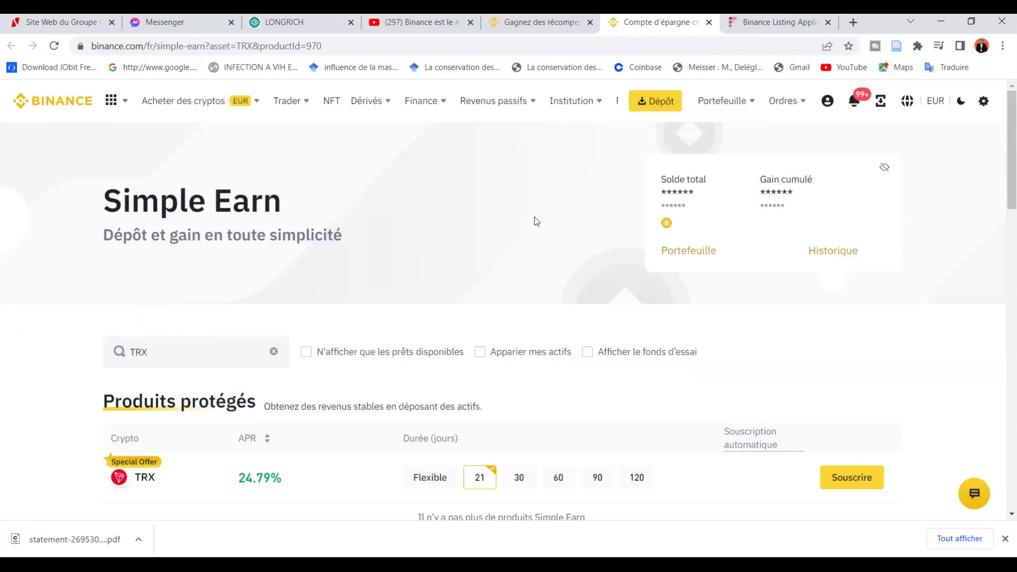
mouse_move(1014, 144)
left_mouse_down()
mouse_move(1013, 241)
mouse_move(1014, 144)
left_mouse_up()
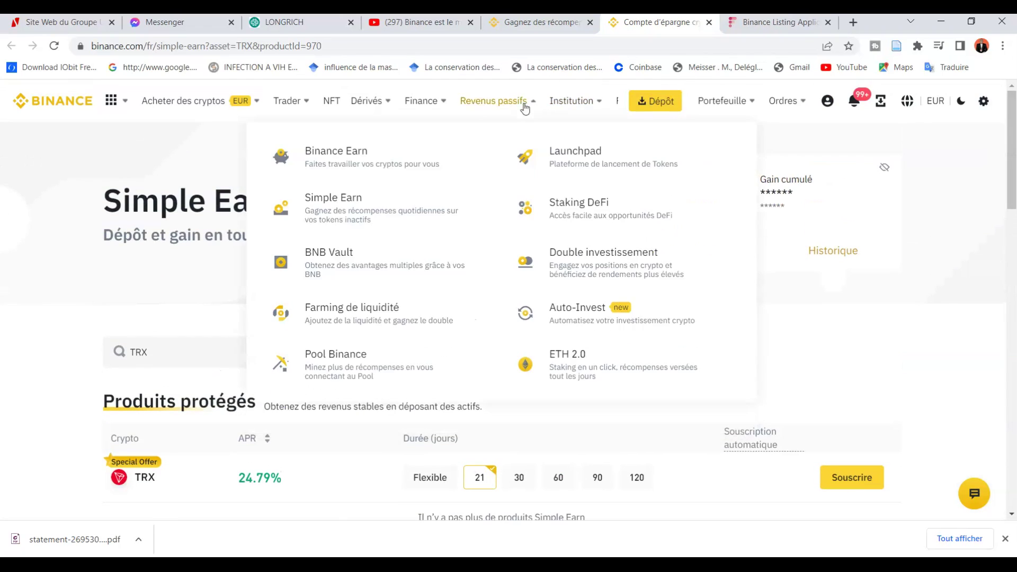
mouse_move(484, 107)
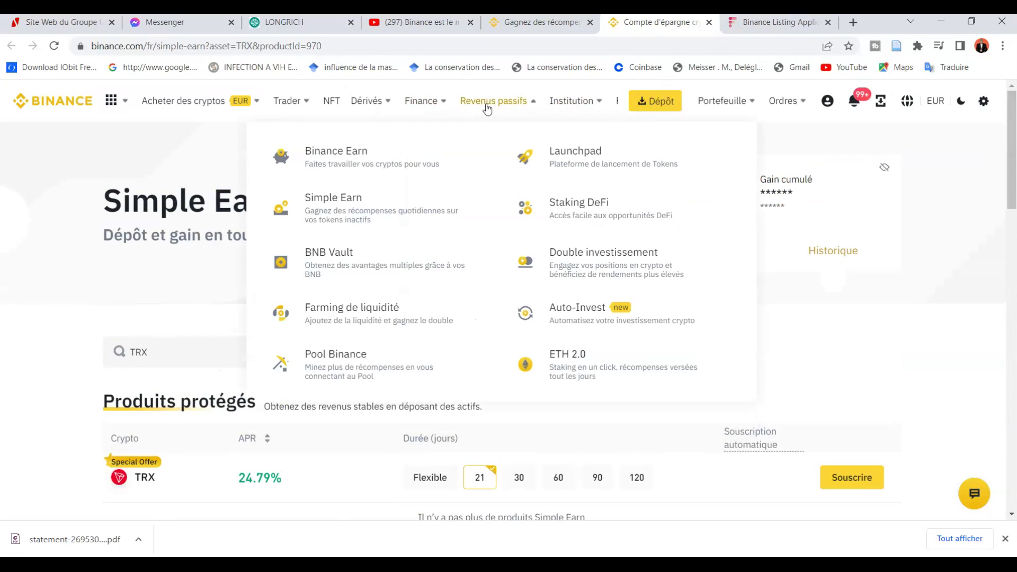
left_click(366, 168)
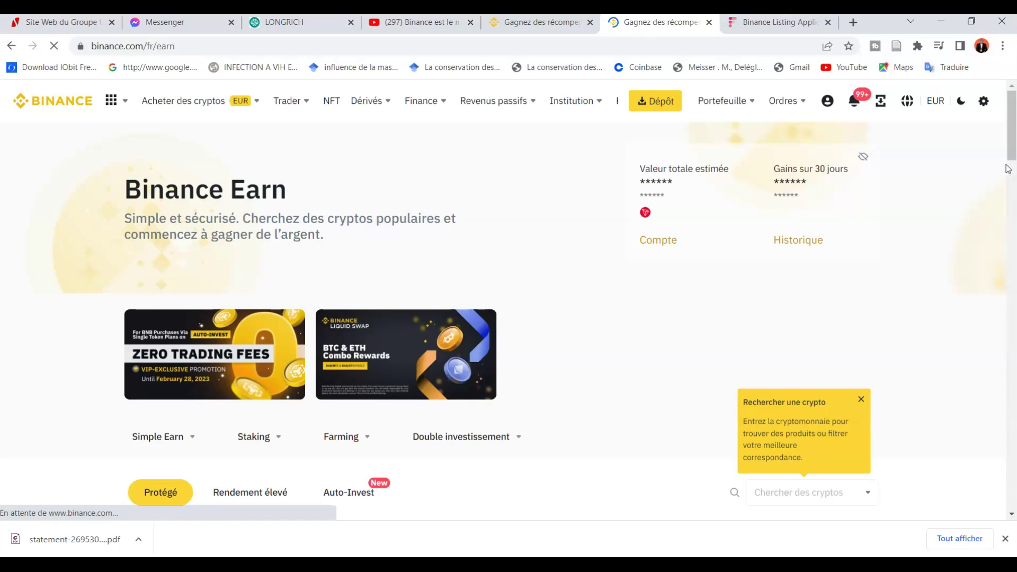
Step: Open Staking DeFi from the staking products and acknowledge its risk warning
left_click_drag(1009, 169, 1010, 192)
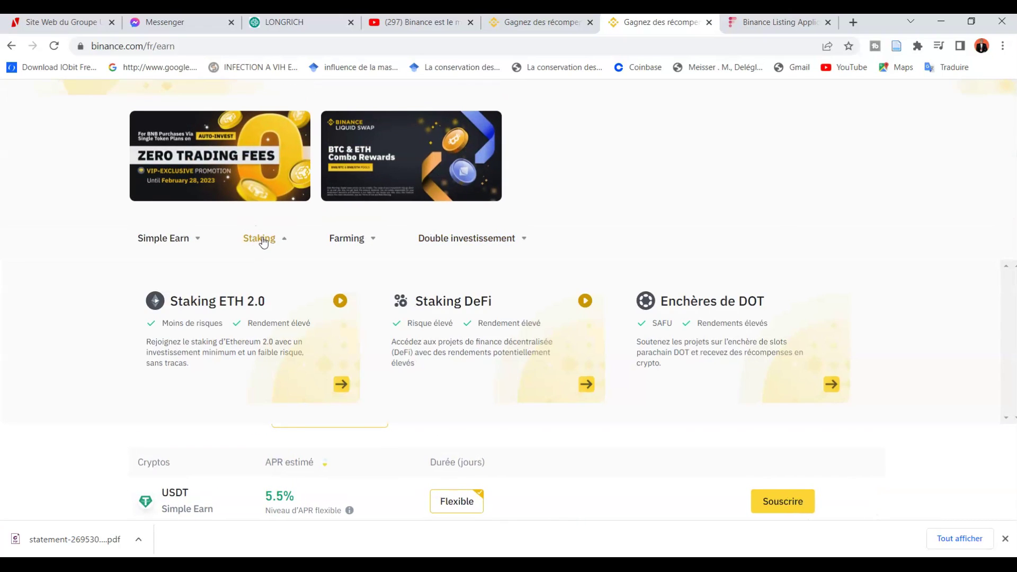
left_click(263, 242)
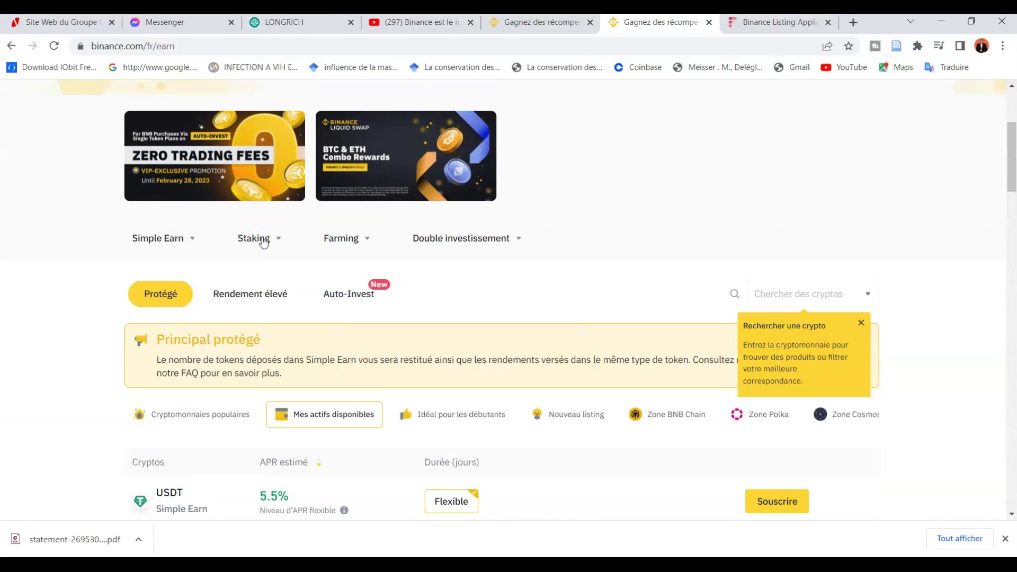
left_click(264, 241)
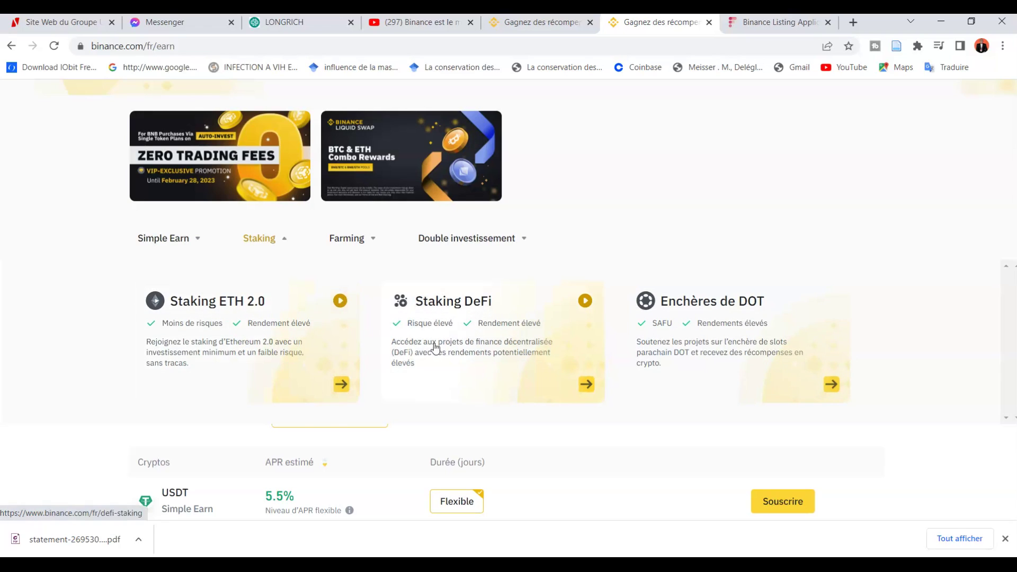
left_click(483, 364)
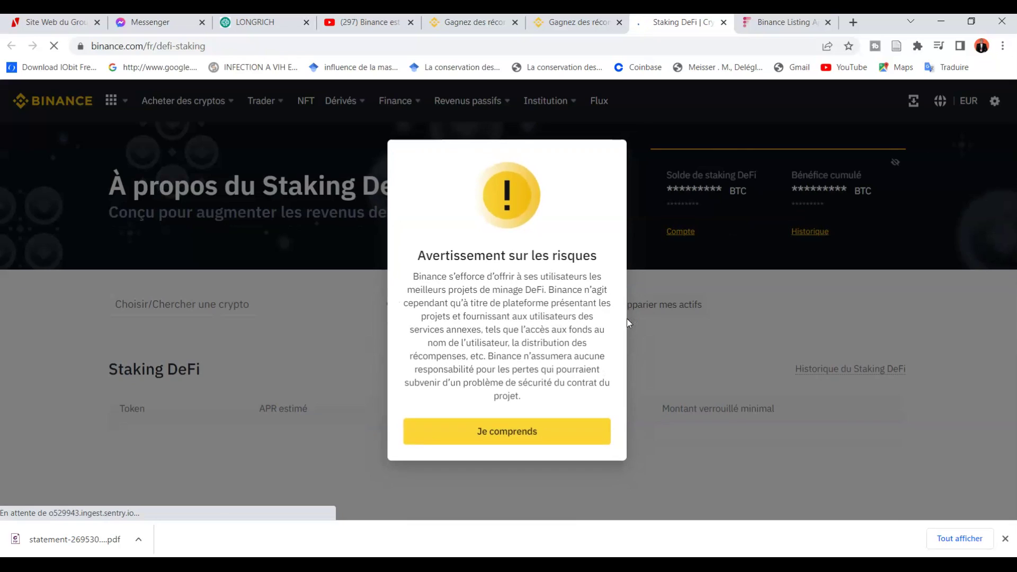
left_click(506, 437)
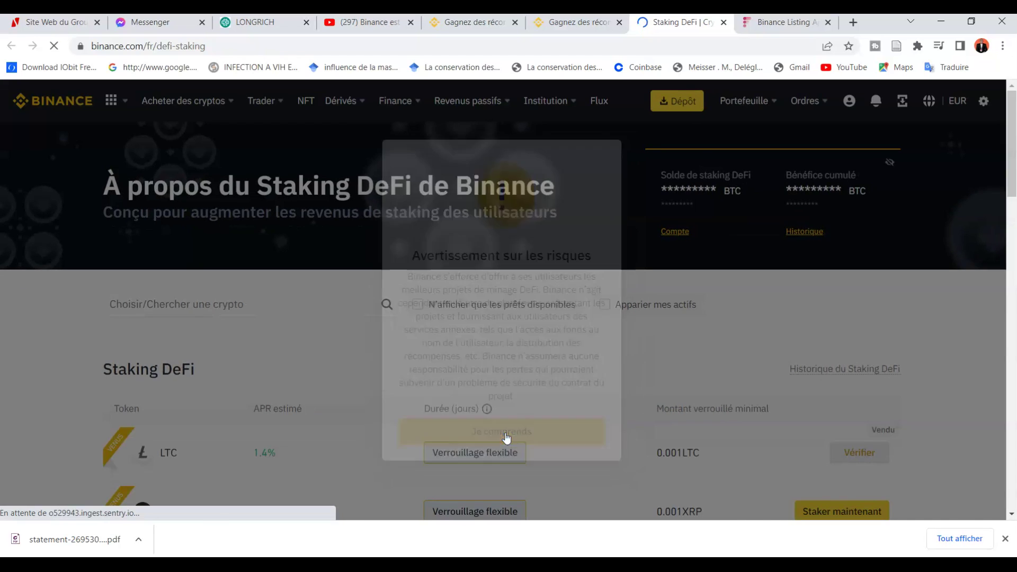
Step: Examine the DeFi staking products with their estimated APR, durations and minimum locked amounts
left_click_drag(1015, 169, 1016, 254)
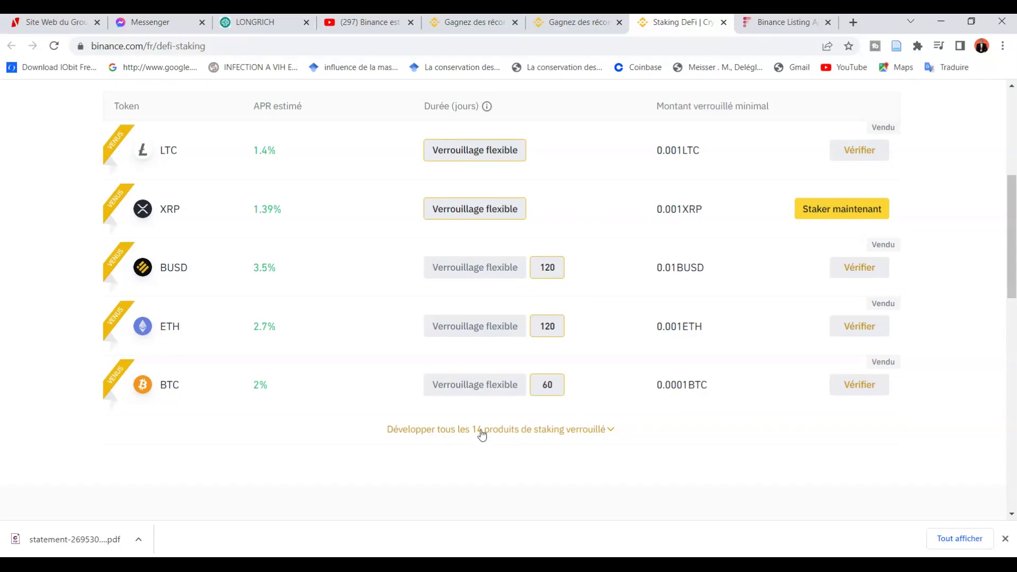
left_click_drag(1015, 270, 1014, 244)
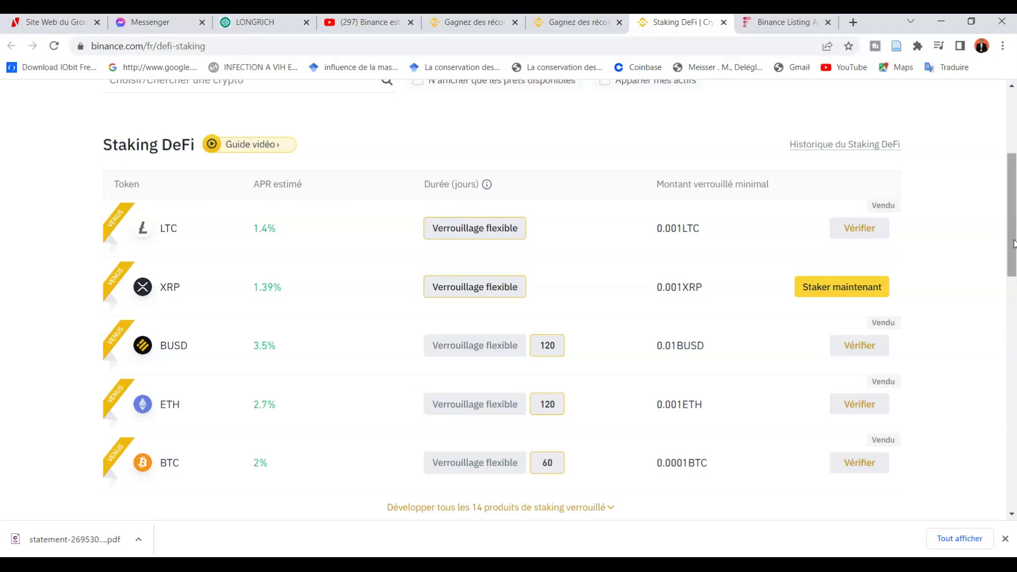
left_click_drag(1014, 243, 1015, 177)
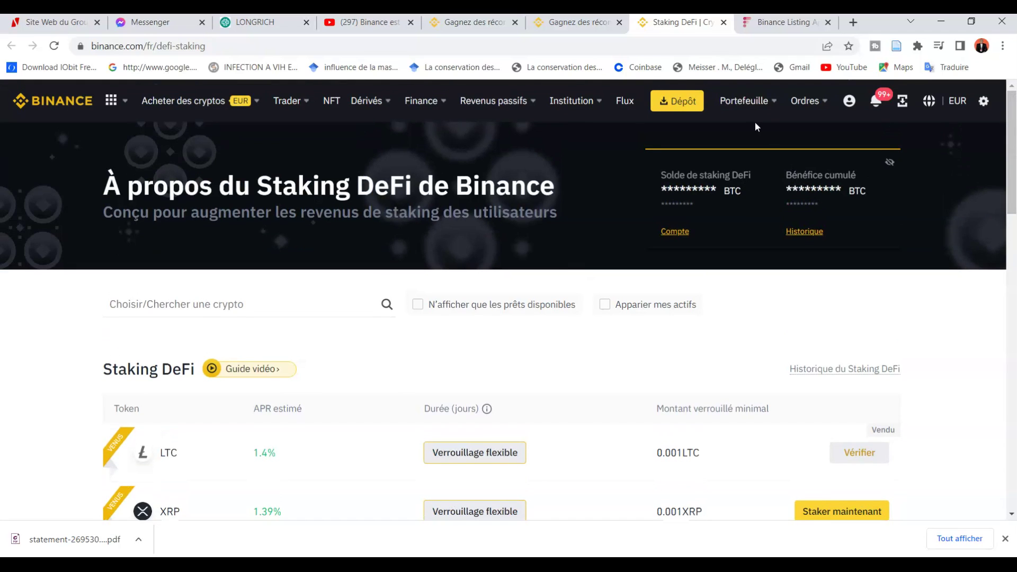
Step: Open Double investissement from the Binance Earn overview and acknowledge its risk warning
left_click(566, 25)
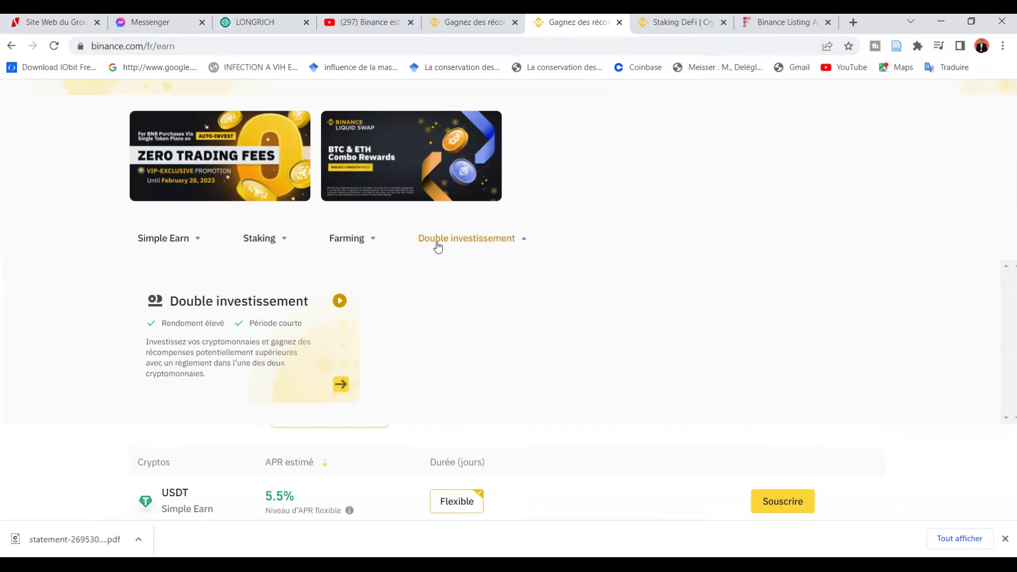
mouse_move(444, 245)
left_click(249, 344)
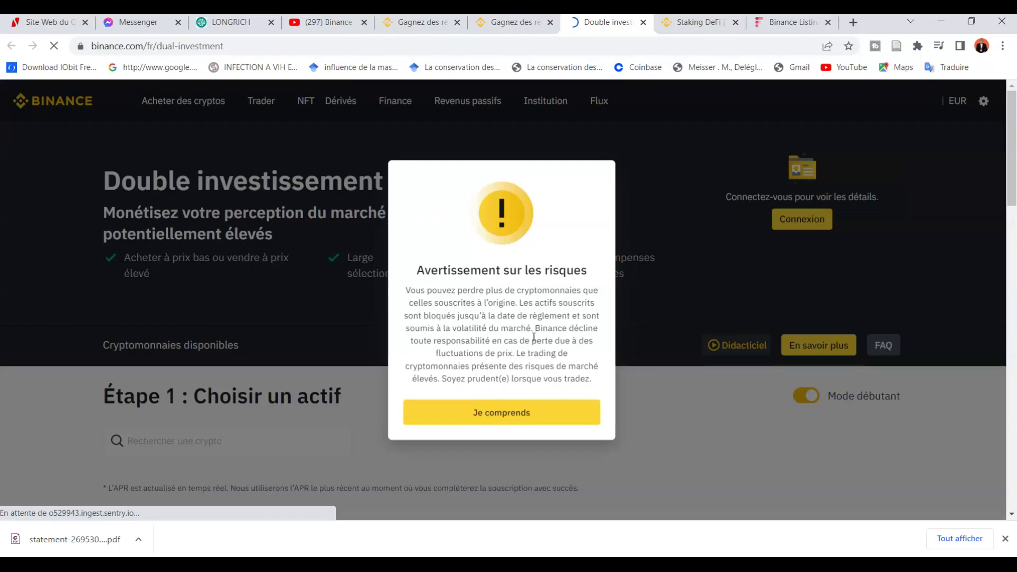
left_click(477, 423)
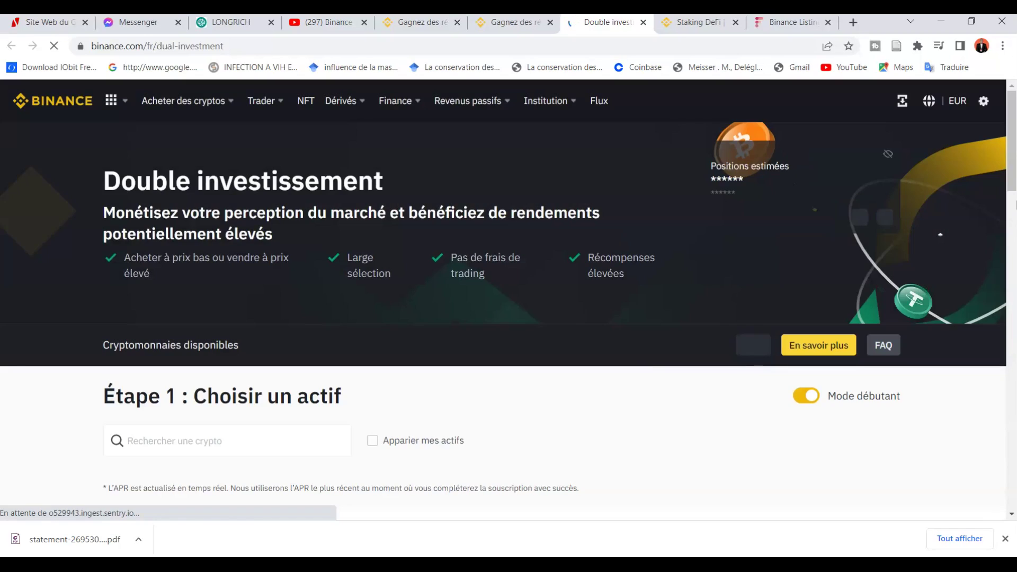
Step: Examine the asset choice and start sections of Double investissement, expanding the asset list to all available cryptocurrencies
scroll(509, 297, "down", 7)
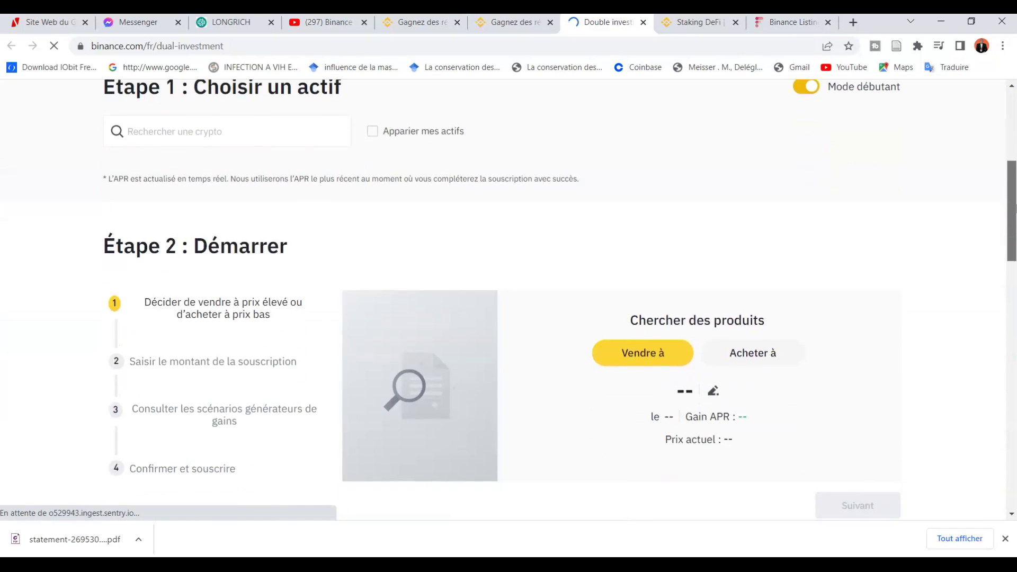
scroll(1014, 222, "down", 6)
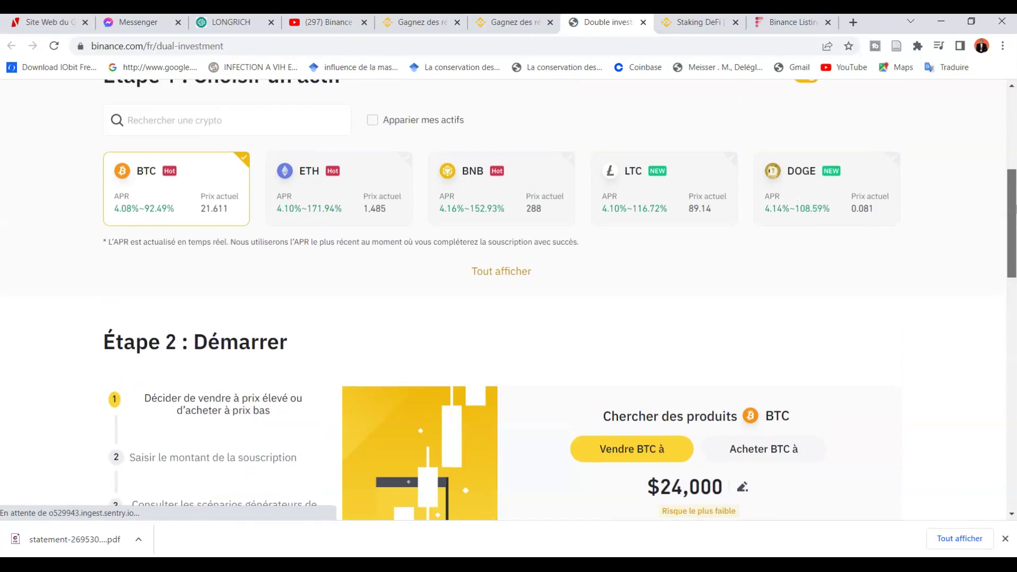
left_click_drag(1015, 286, 1014, 265)
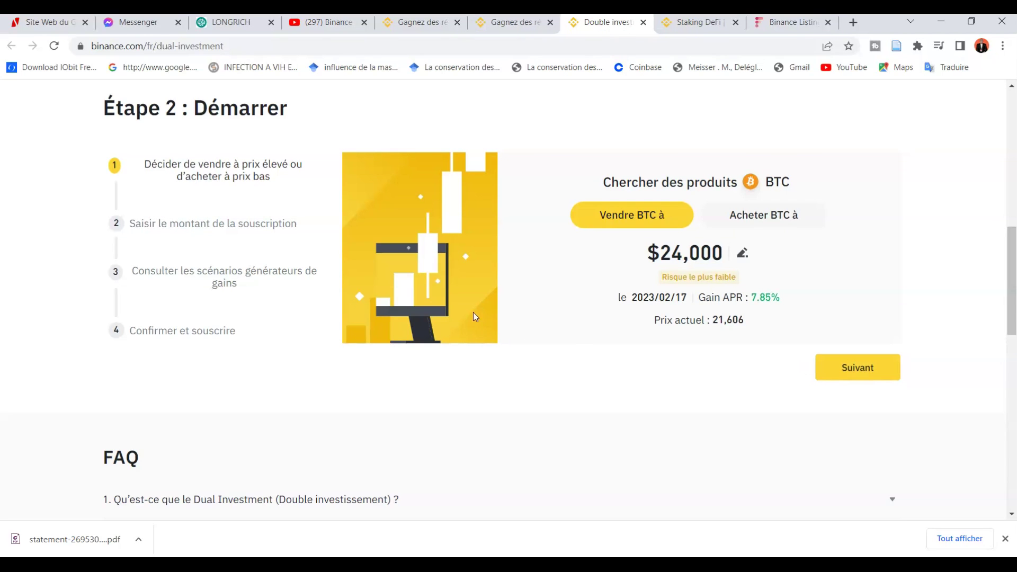
left_click_drag(1015, 287, 990, 198)
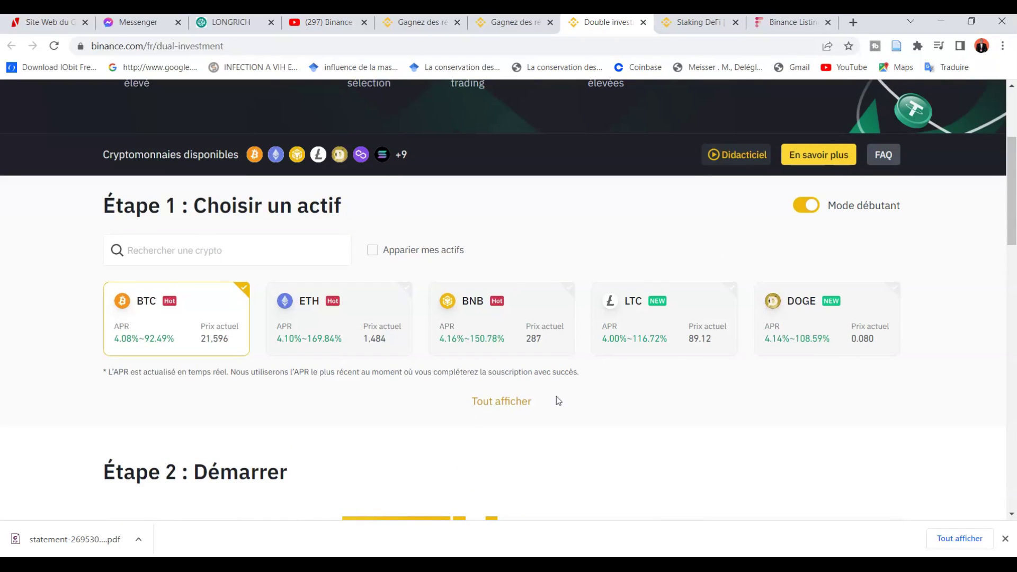
left_click(500, 412)
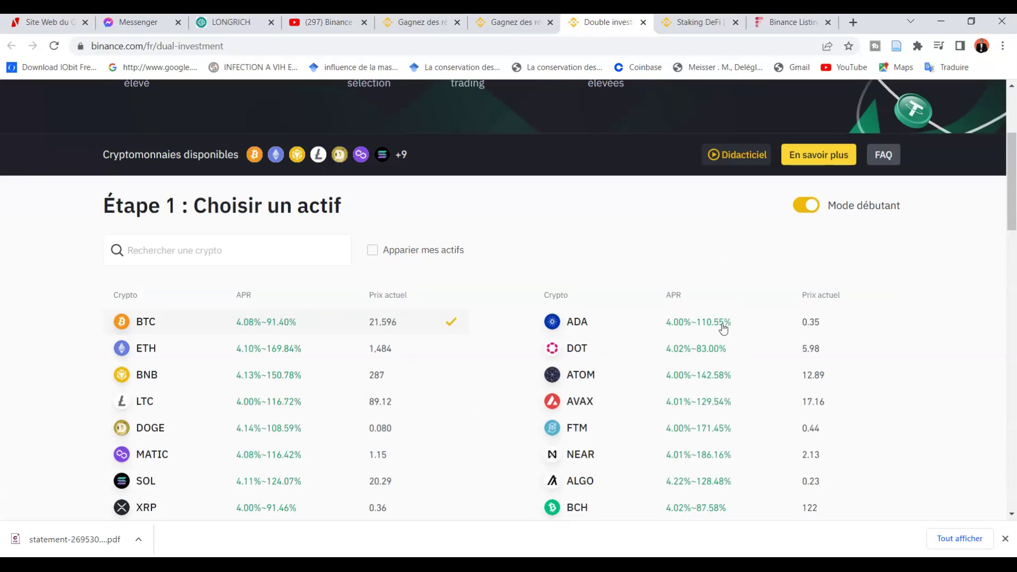
left_click_drag(1015, 161, 1008, 132)
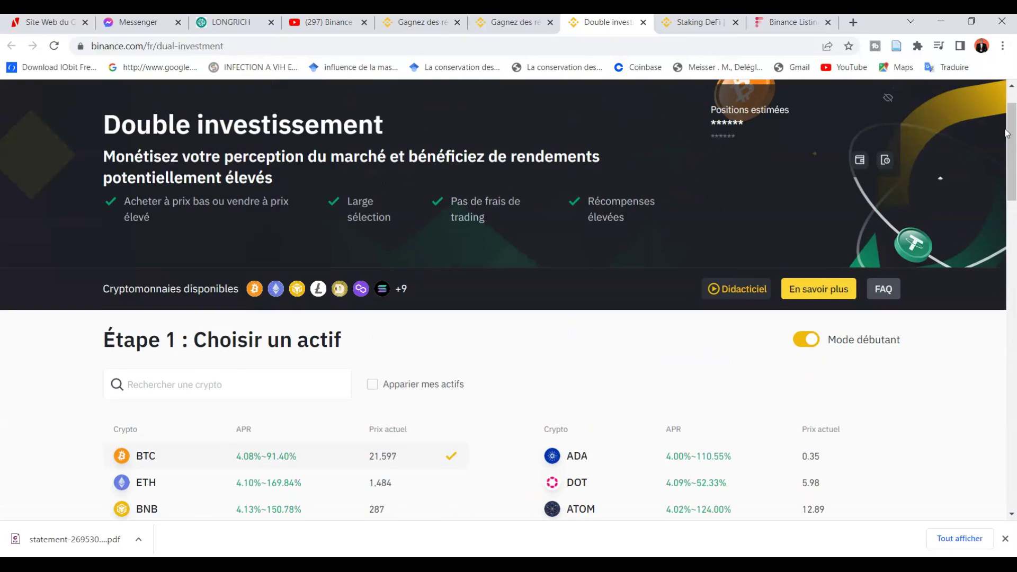
Step: Go back to the Binance Earn page and open the token Launchpad from the passive income offers
left_click(493, 27)
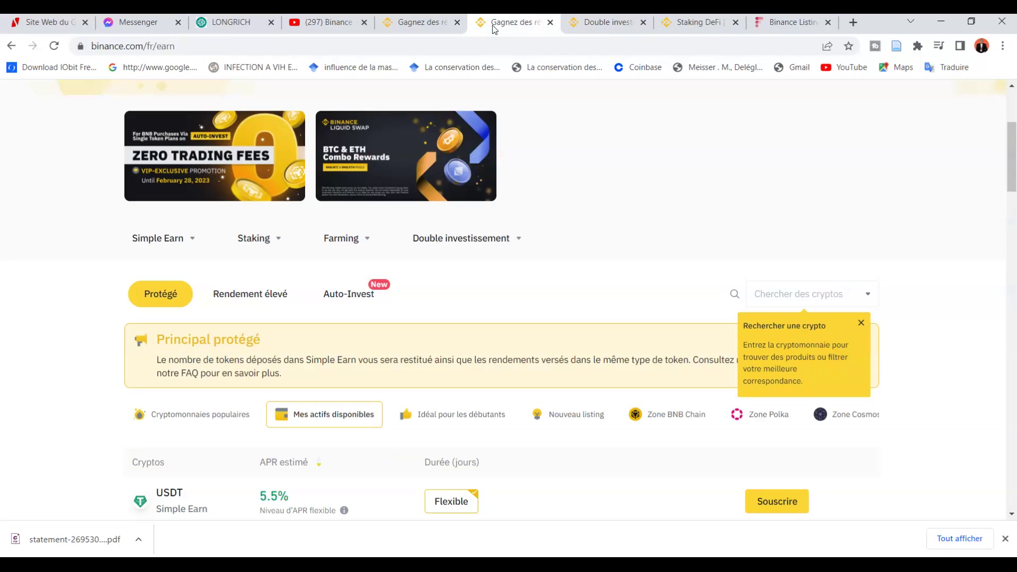
left_click(428, 29)
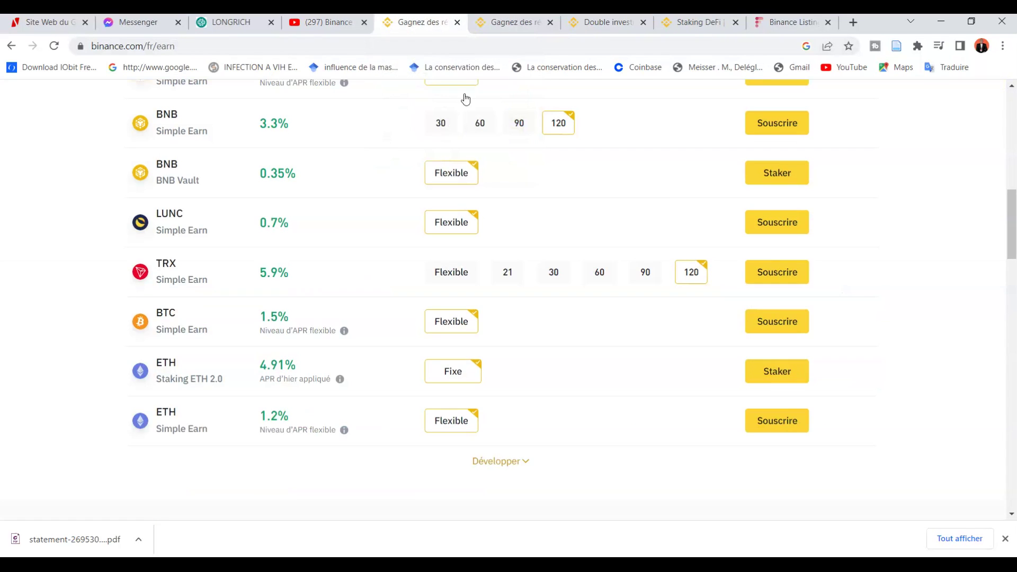
left_click_drag(1009, 226, 1003, 131)
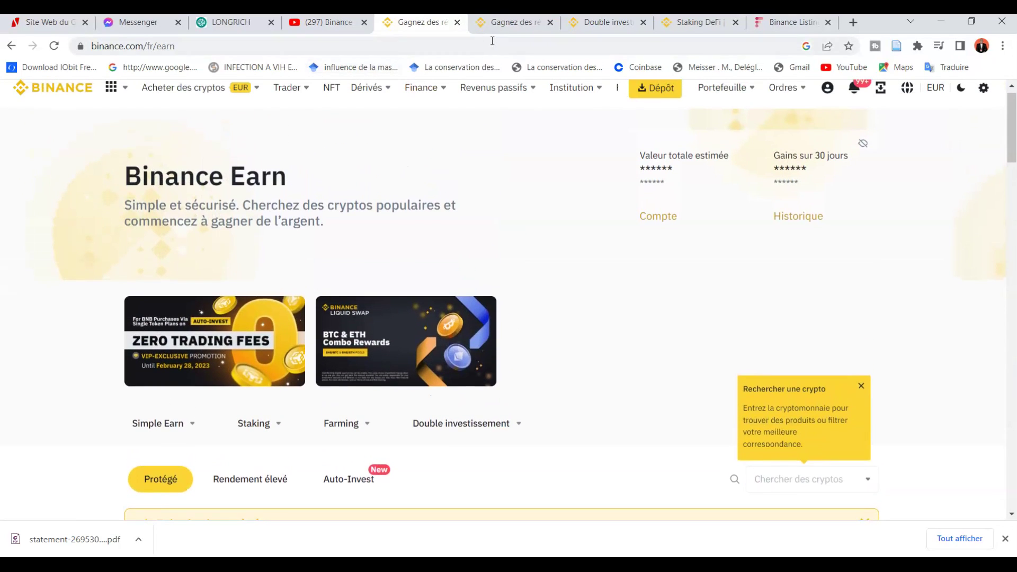
mouse_move(459, 90)
left_click(522, 149)
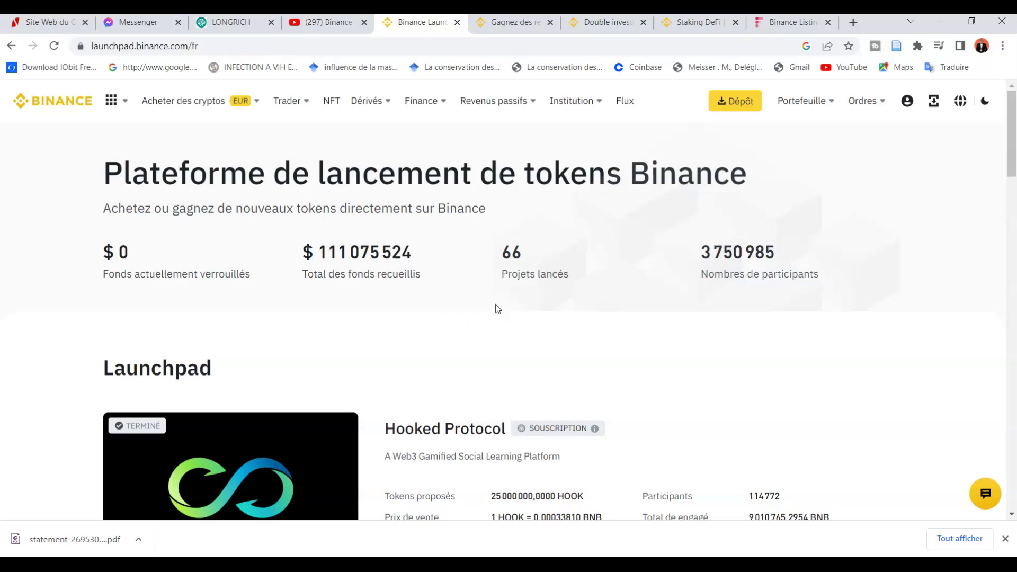
Step: Show all Binance Launchpad projects and bring the STEPN offering into view
left_click_drag(1013, 139, 1014, 177)
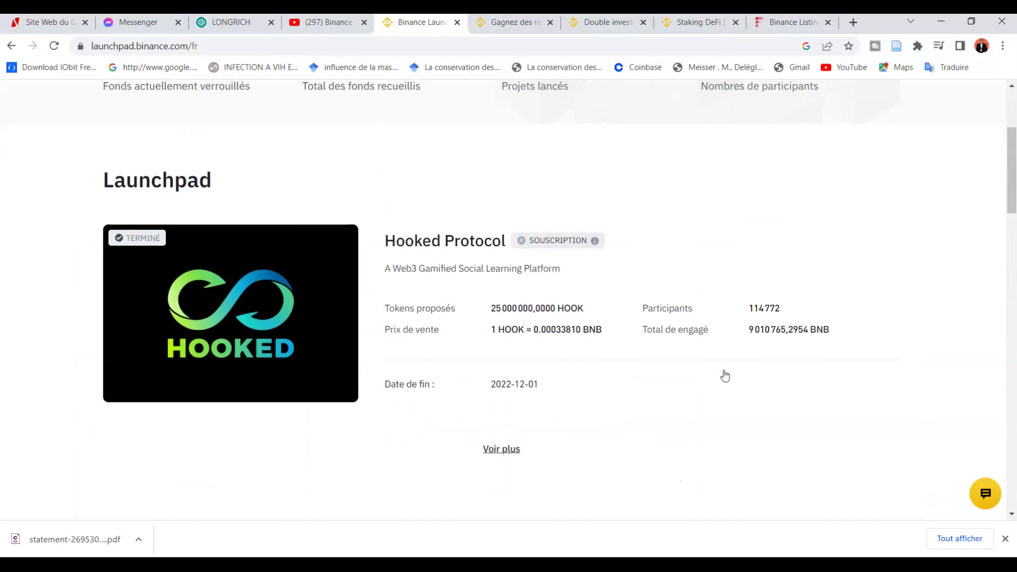
left_click(510, 456)
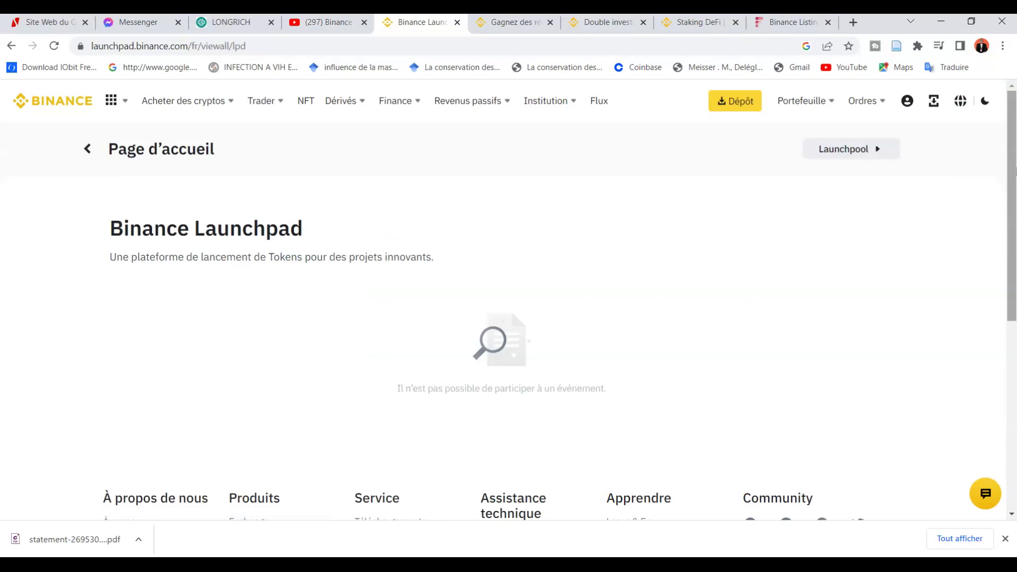
left_click_drag(1014, 169, 1013, 241)
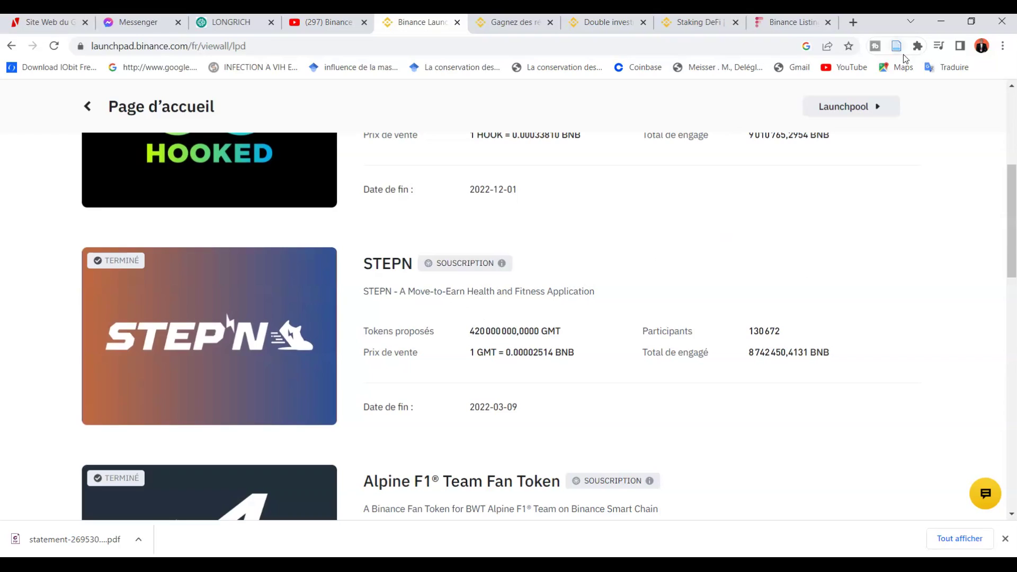
Step: Search Google for "Cours STEPN" in a new browser tab and open the CoinMarketCap page for STEPN
left_click(853, 23)
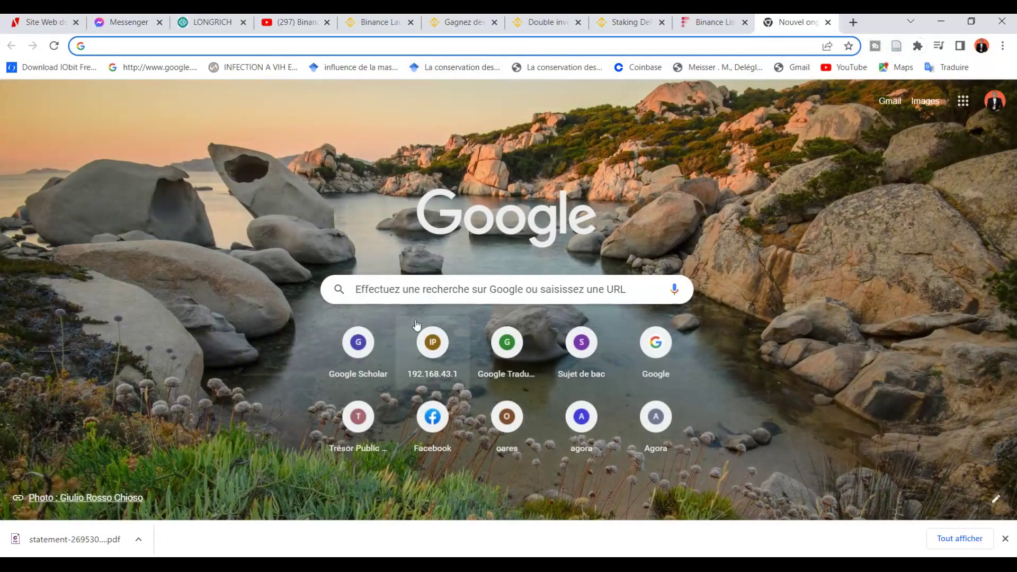
left_click(415, 291)
type("C")
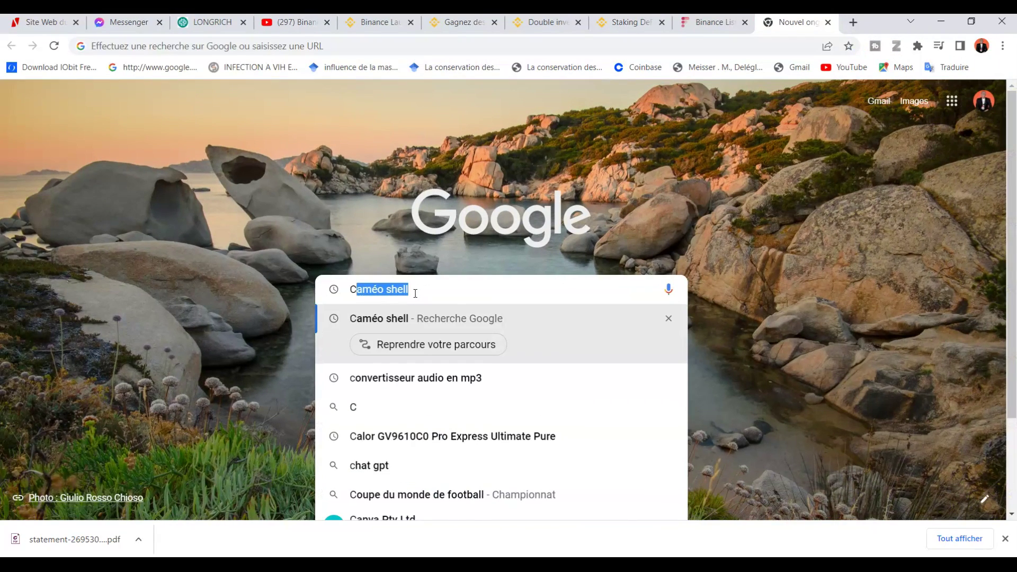
type("ours")
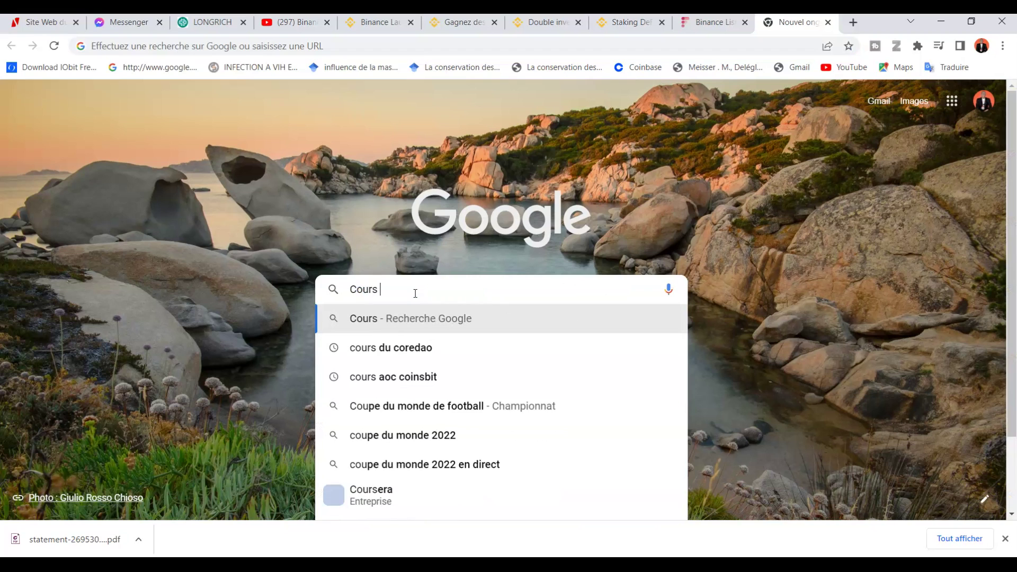
type(" S")
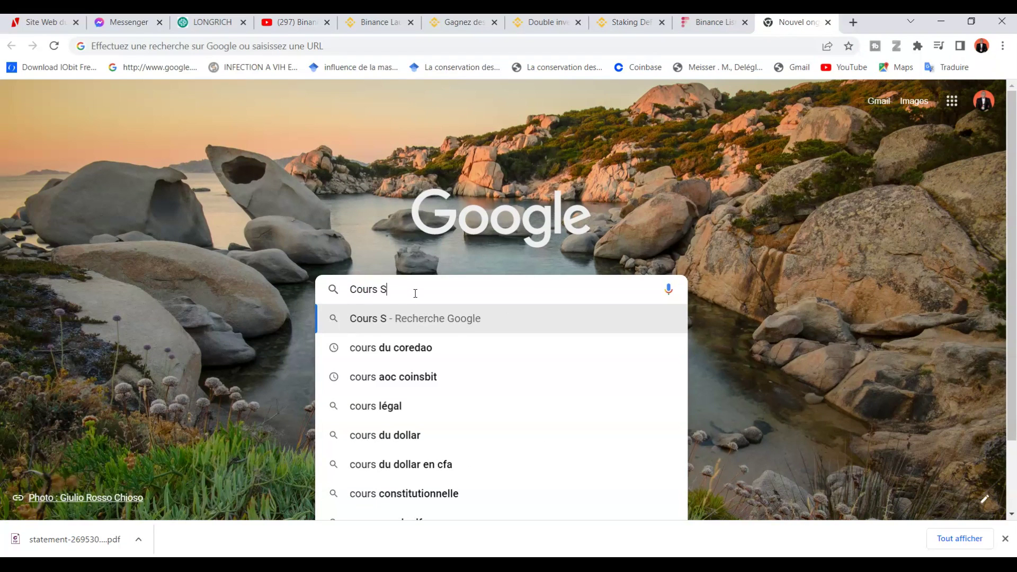
type("TEPN")
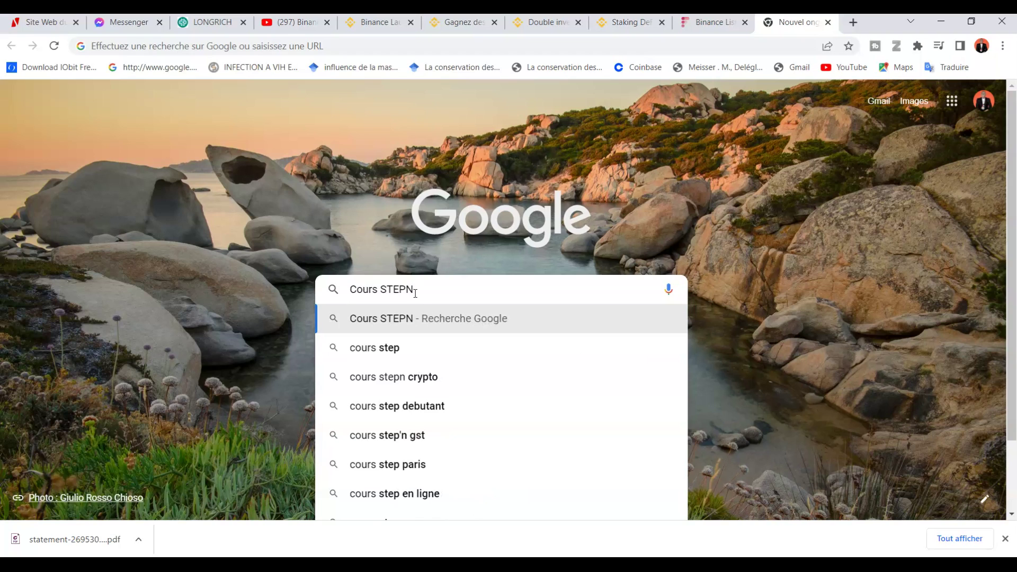
key("Return")
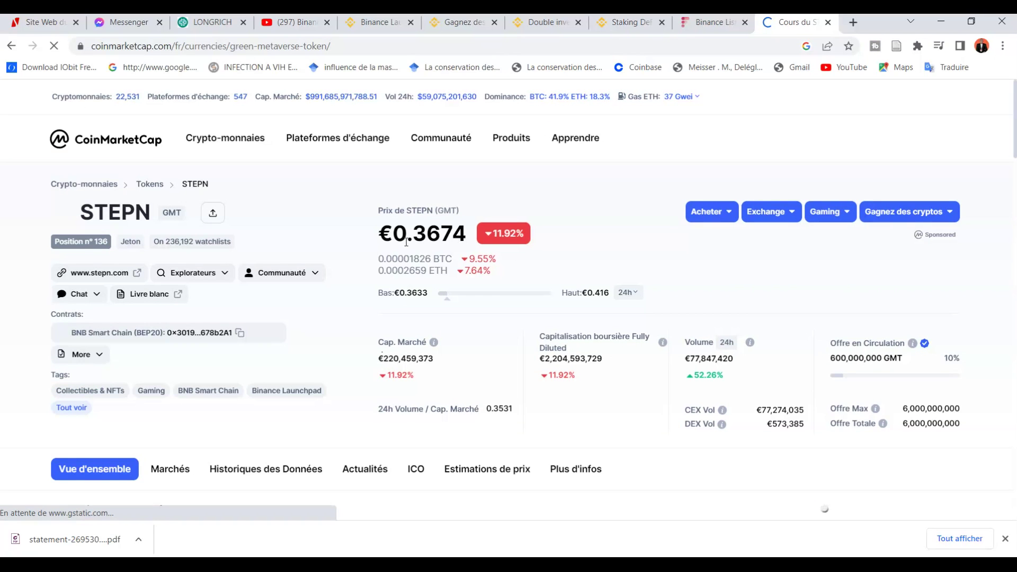
Step: Highlight the current STEPN price on CoinMarketCap and return to the STEPN offering on Binance Launchpad
left_click_drag(392, 233, 466, 236)
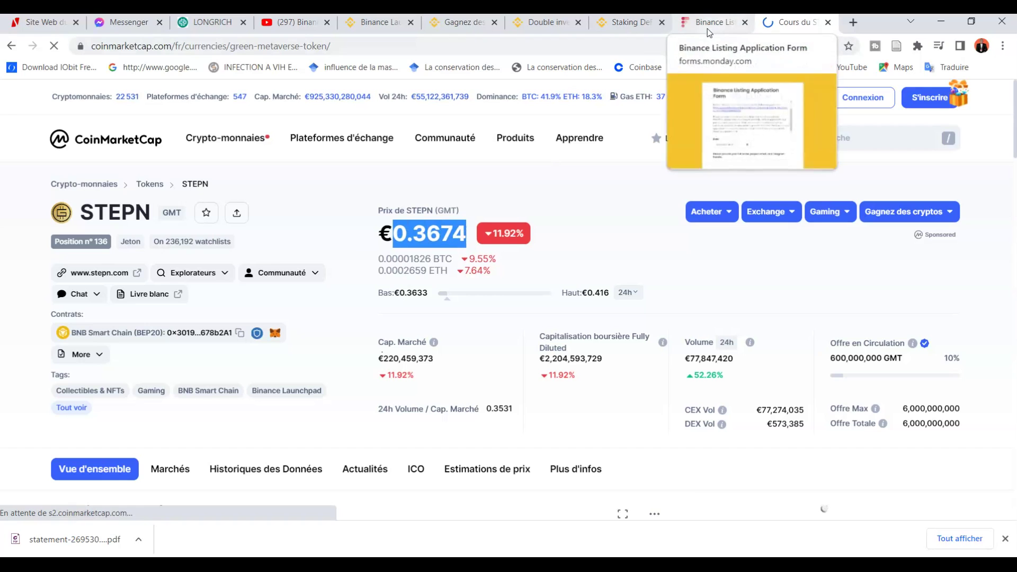
mouse_move(648, 34)
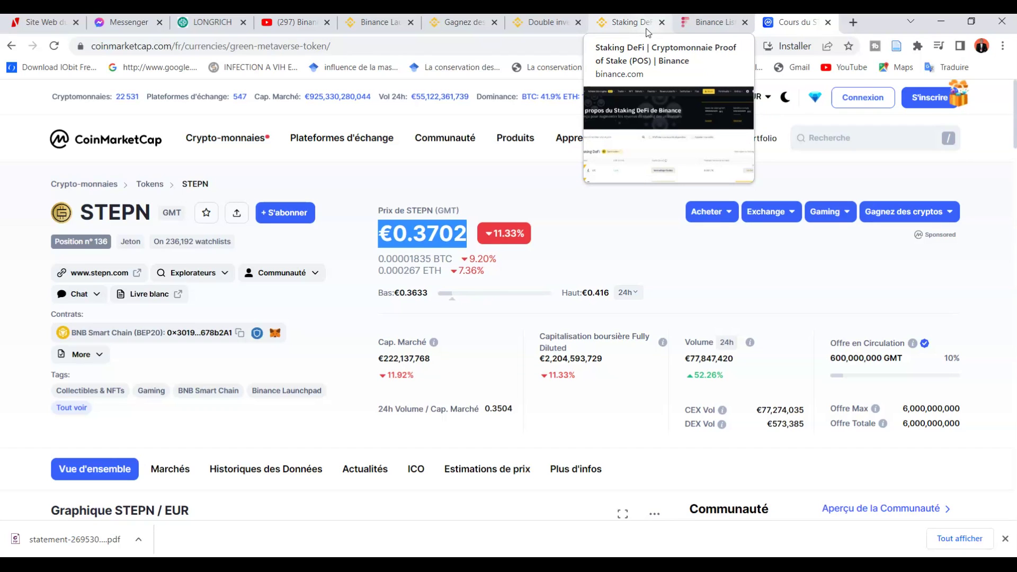
left_click(619, 22)
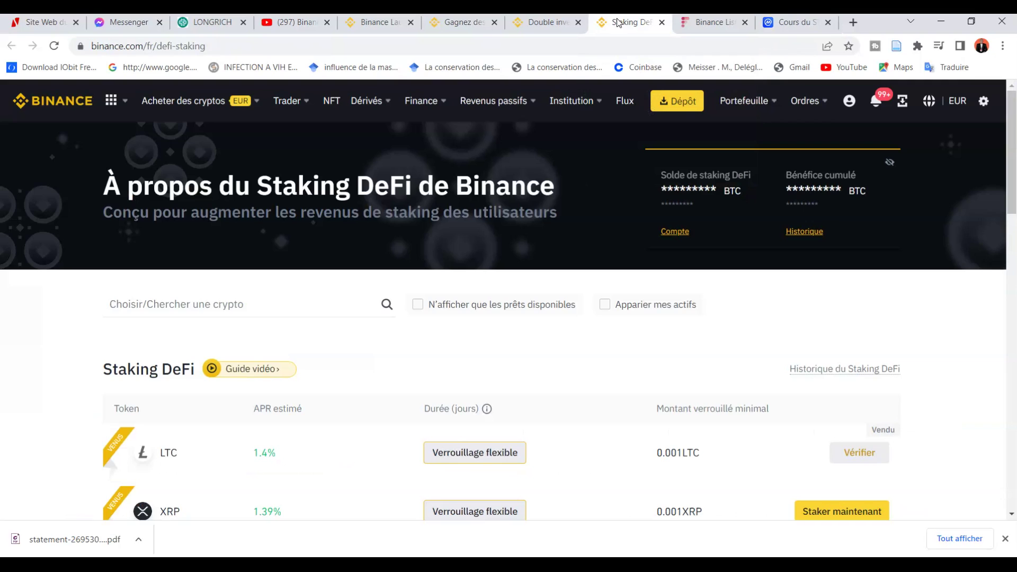
left_click(448, 21)
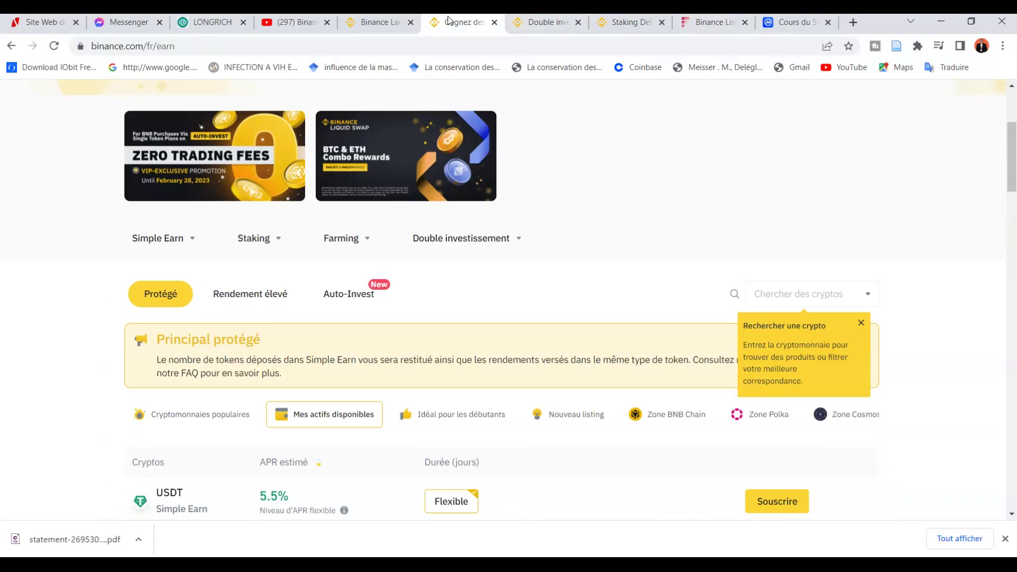
left_click(378, 22)
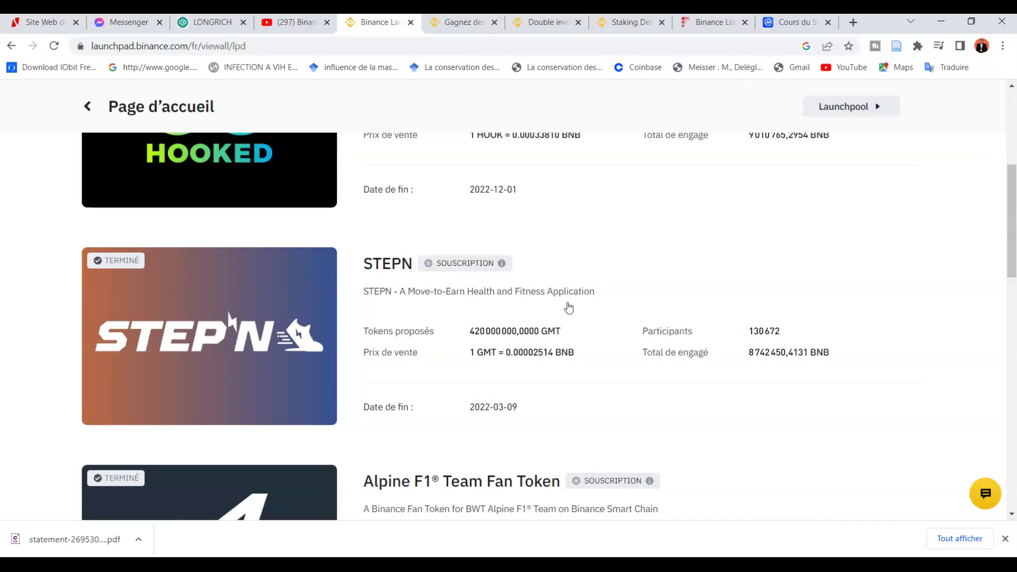
Step: Display the 1Y STEPN / EUR price chart on CoinMarketCap and inspect the price at its highest peak
left_click(791, 25)
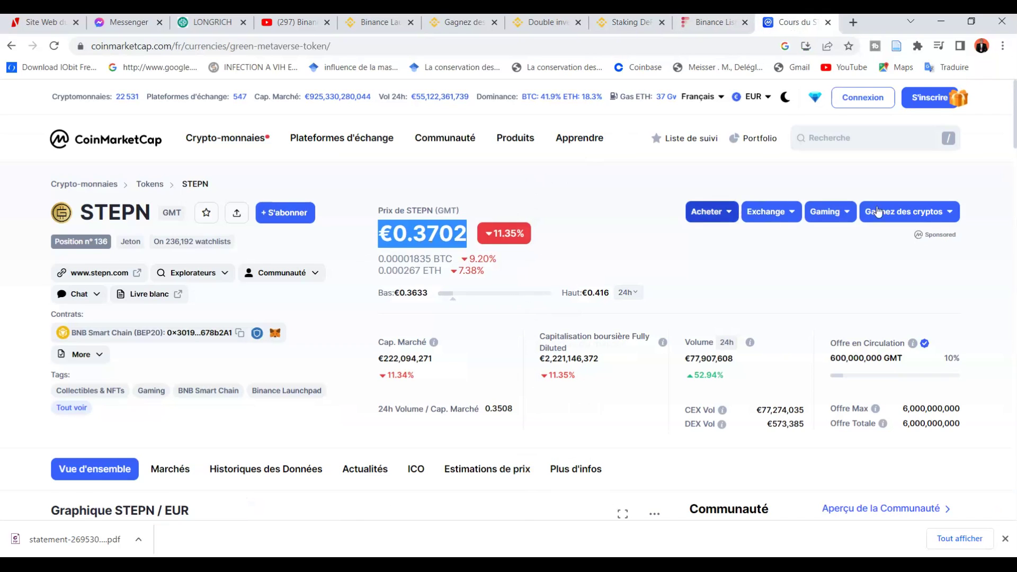
scroll(1015, 139, "down", 1)
scroll(589, 194, "down", 6)
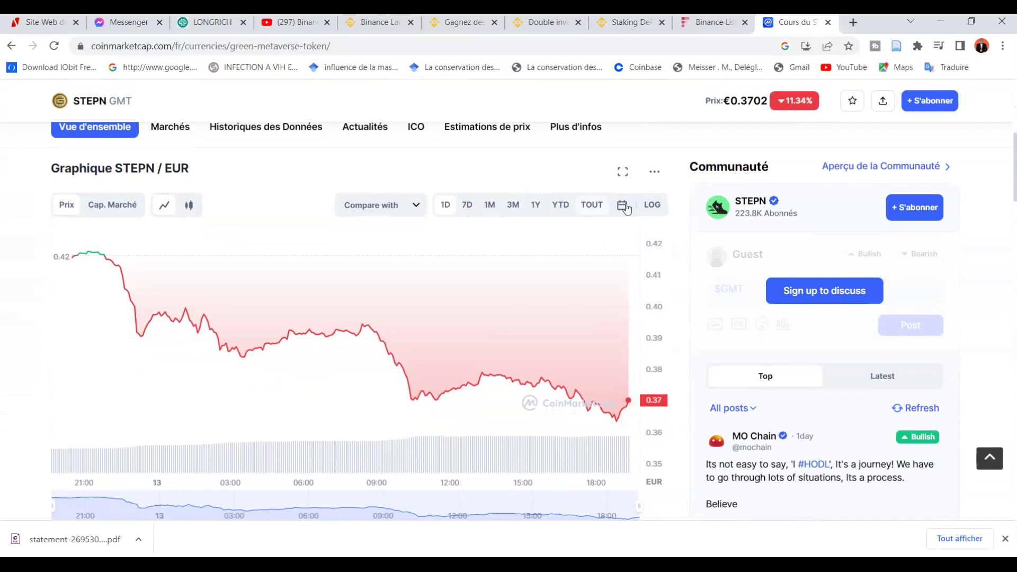
left_click(534, 210)
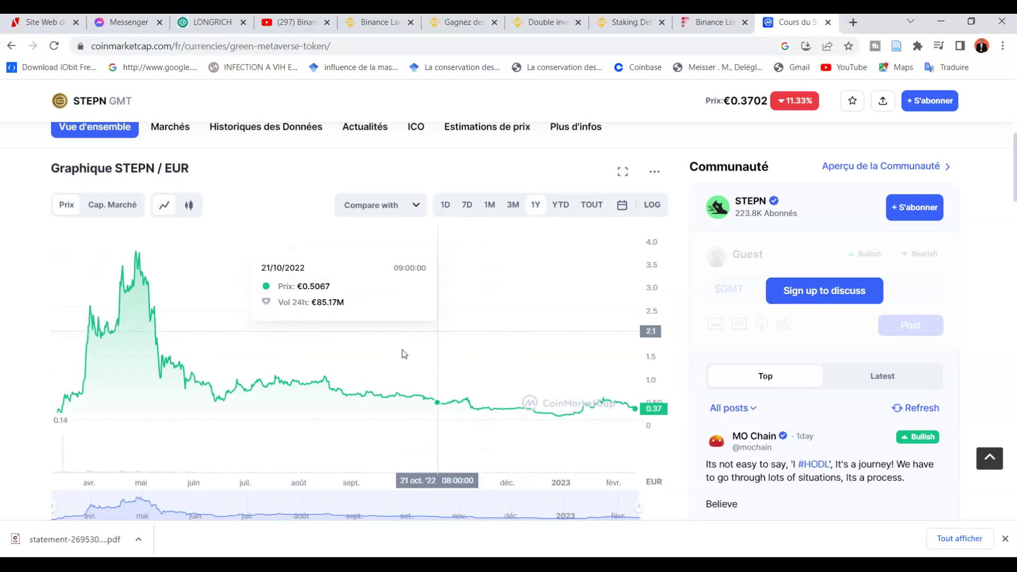
scroll(1016, 212, "down", 4)
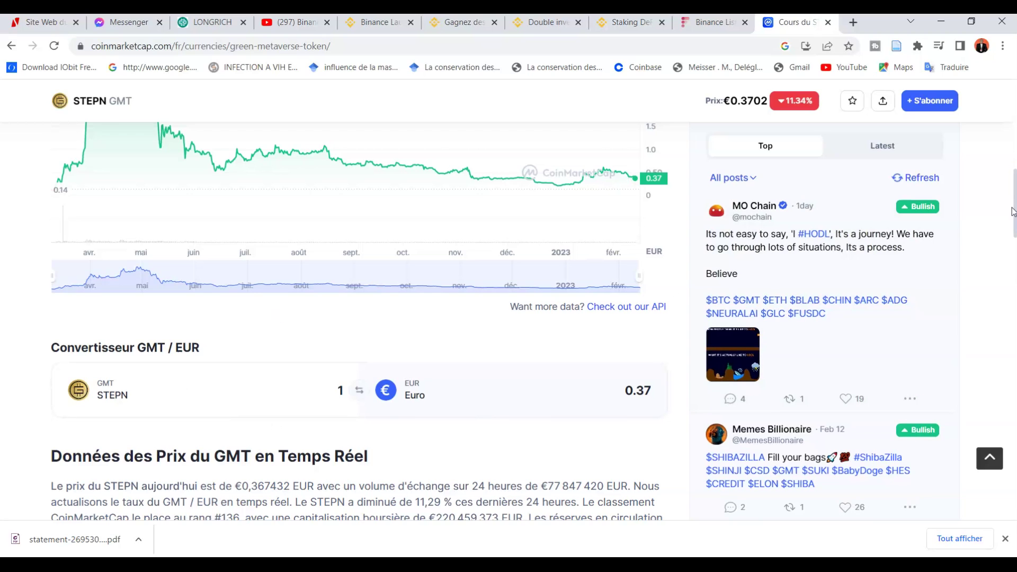
scroll(1013, 212, "up", 4)
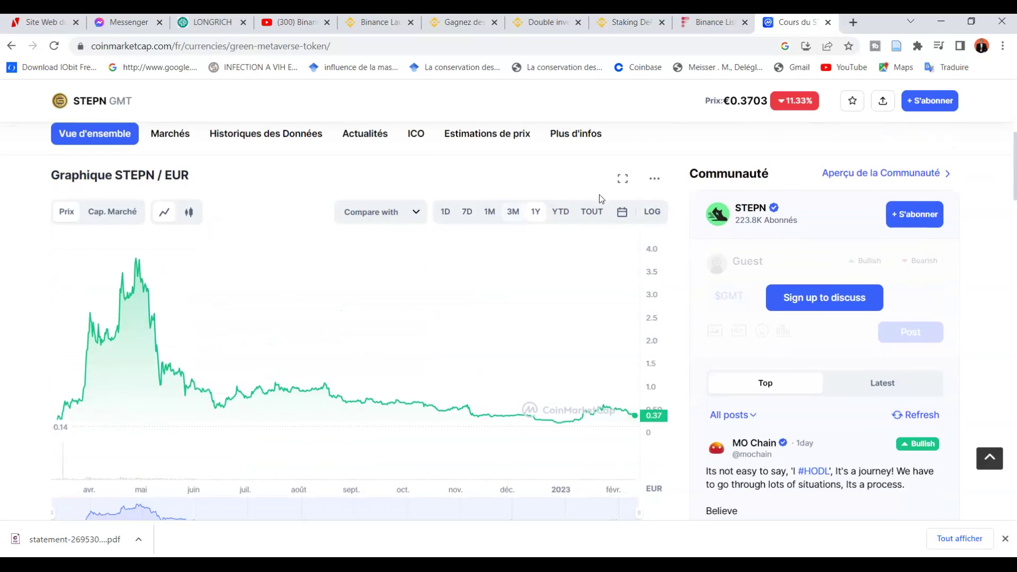
mouse_move(136, 261)
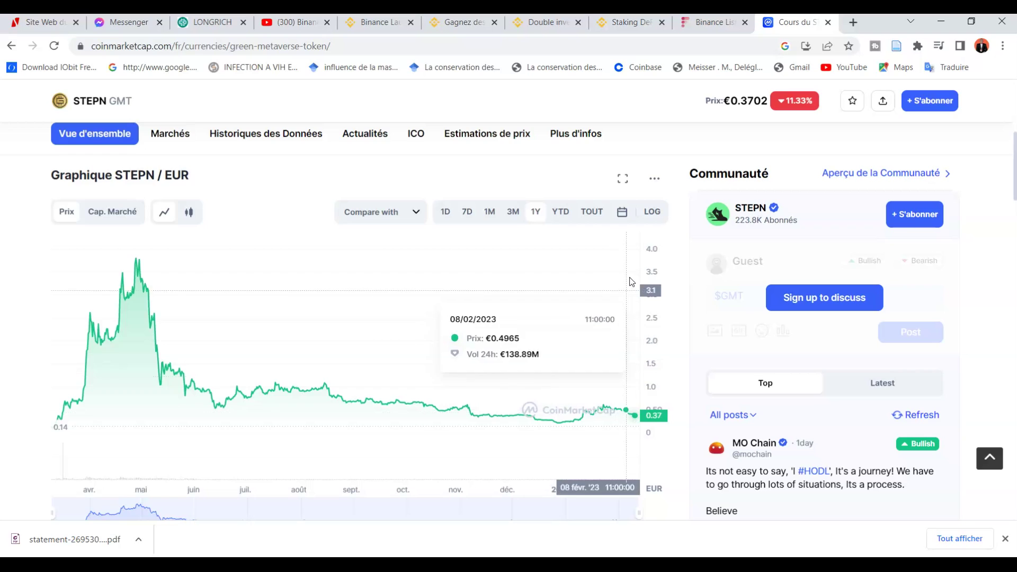
Step: Switch the STEPN price chart to the YTD range and return to the Binance Launchpad project list
left_click(560, 211)
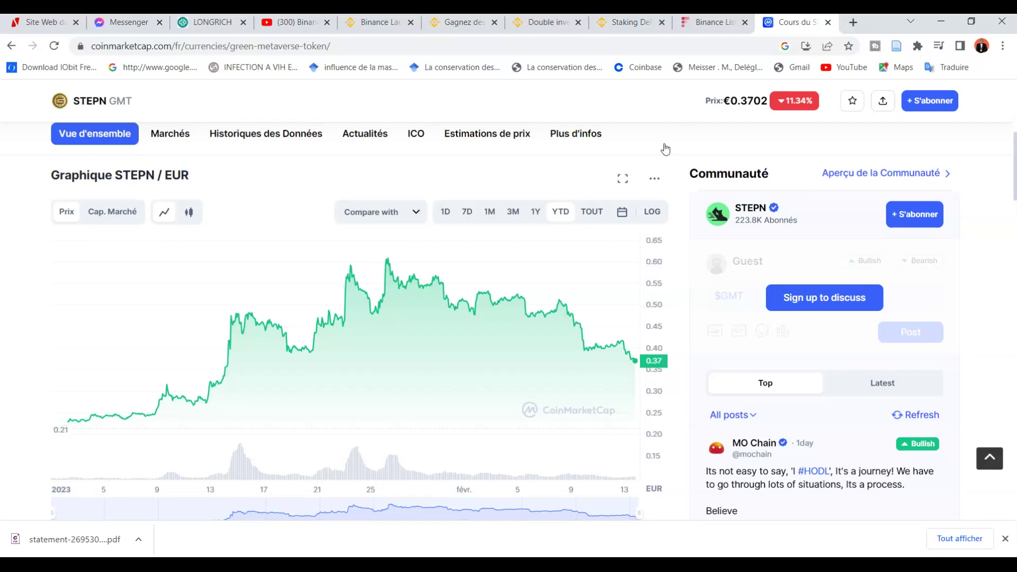
left_click(390, 23)
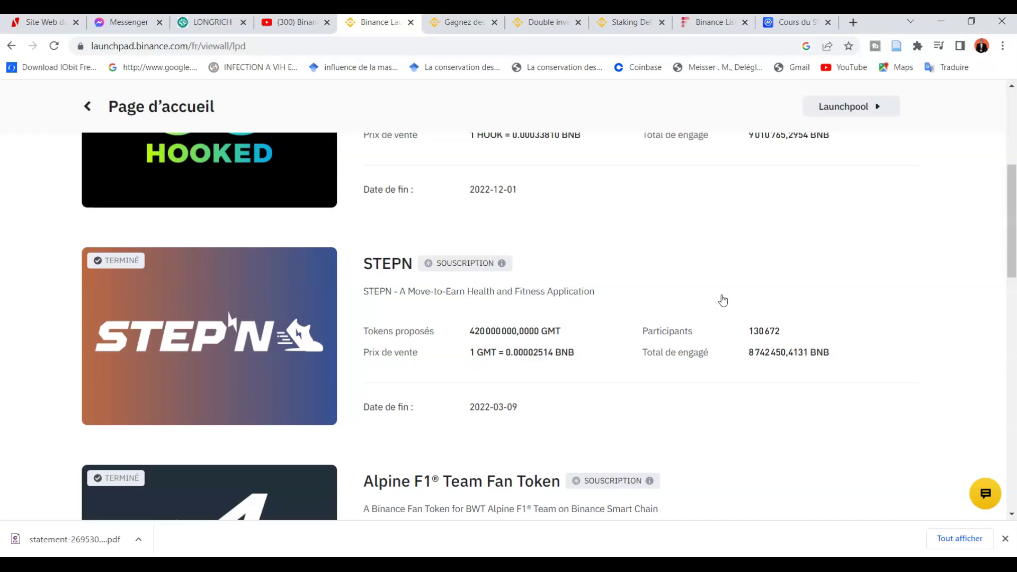
Step: Leave the Launchpad project list and open the Binance Convert page
left_click_drag(1013, 259, 1013, 184)
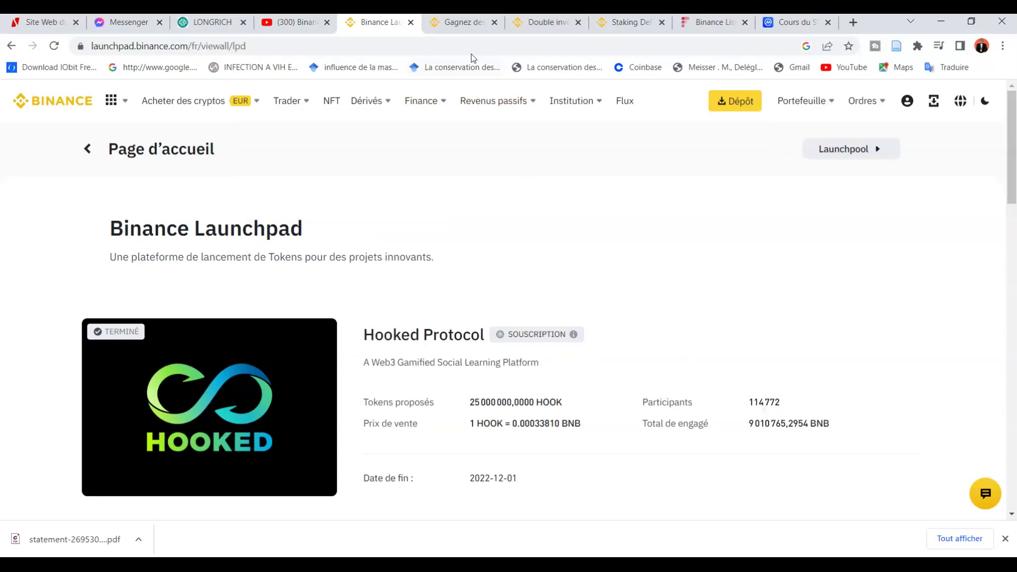
mouse_move(180, 103)
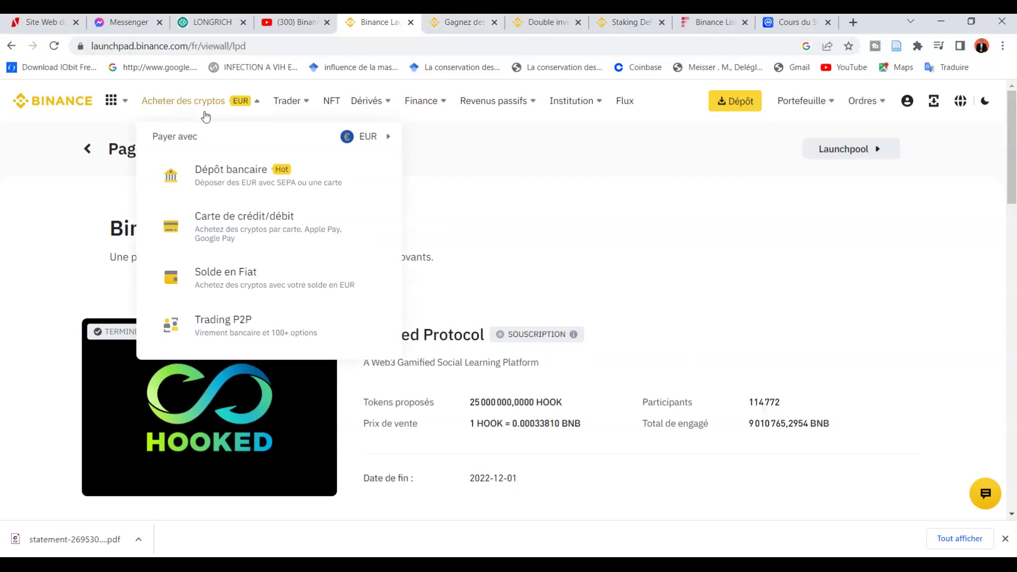
mouse_move(285, 91)
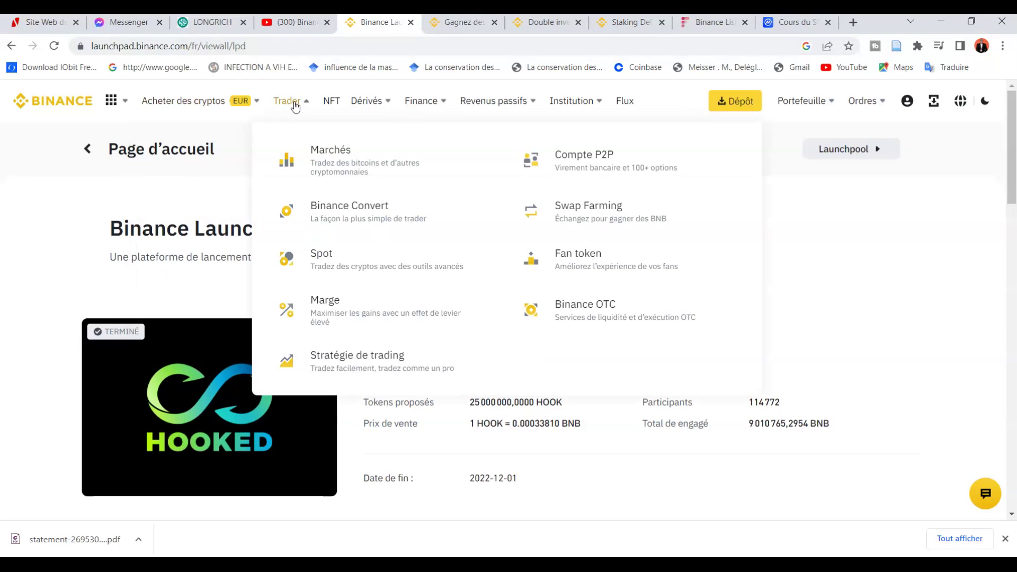
left_click(484, 200)
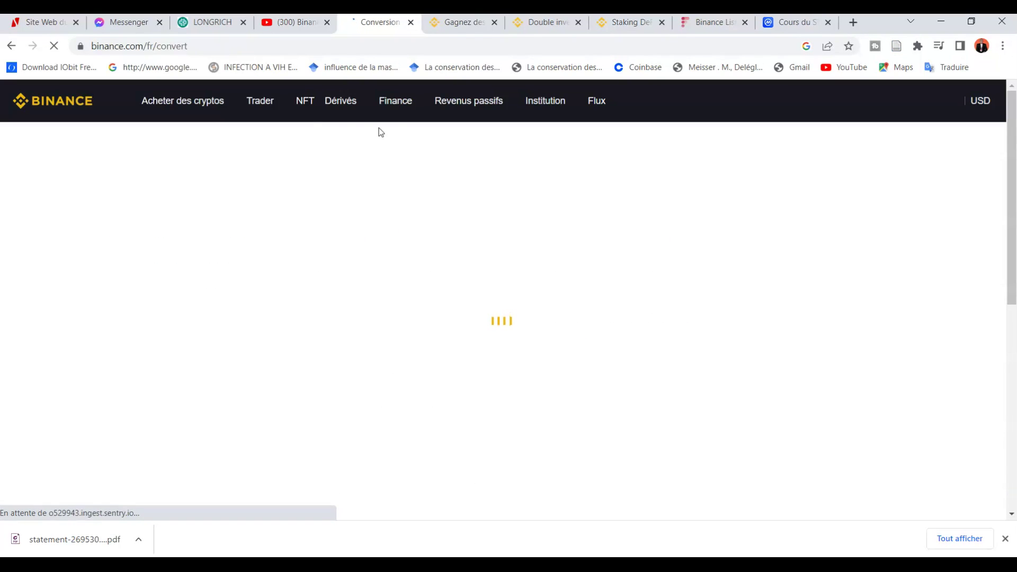
mouse_move(323, 116)
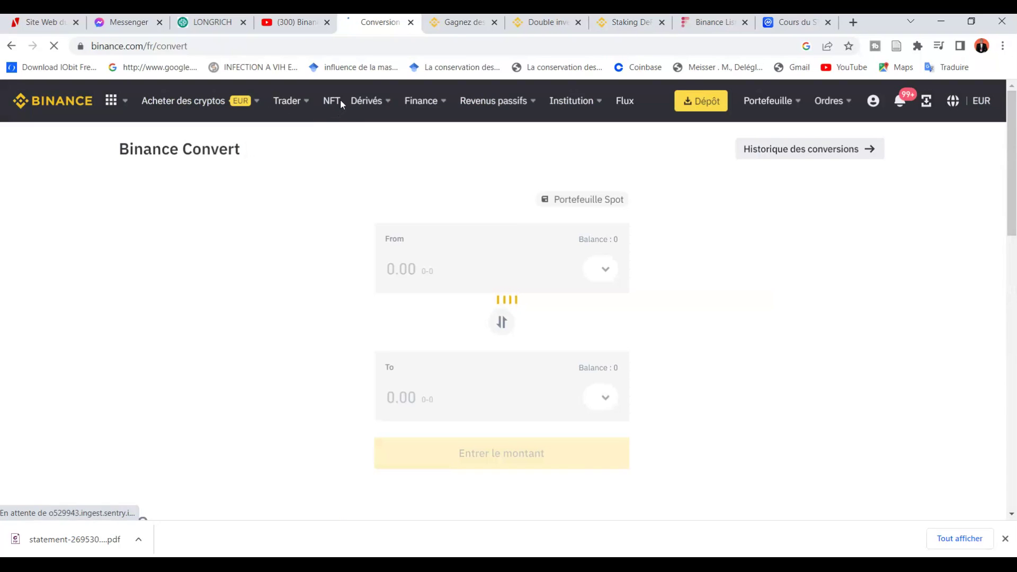
mouse_move(495, 100)
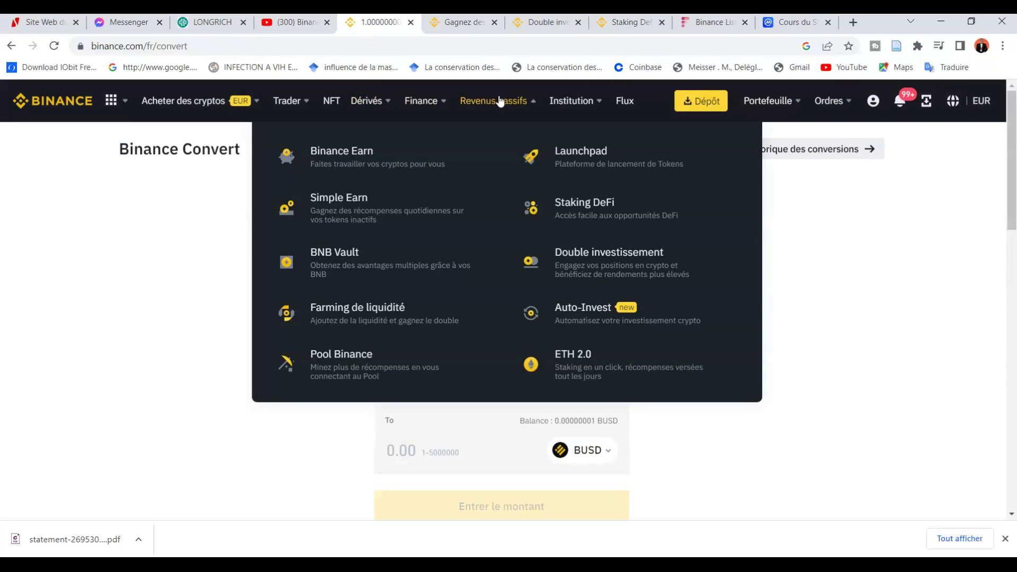
mouse_move(366, 103)
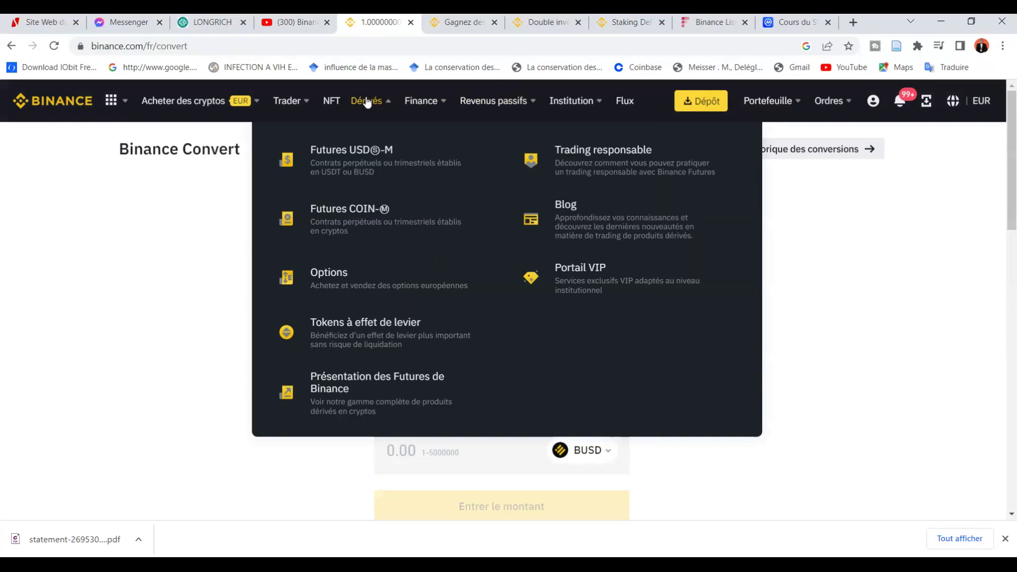
mouse_move(295, 105)
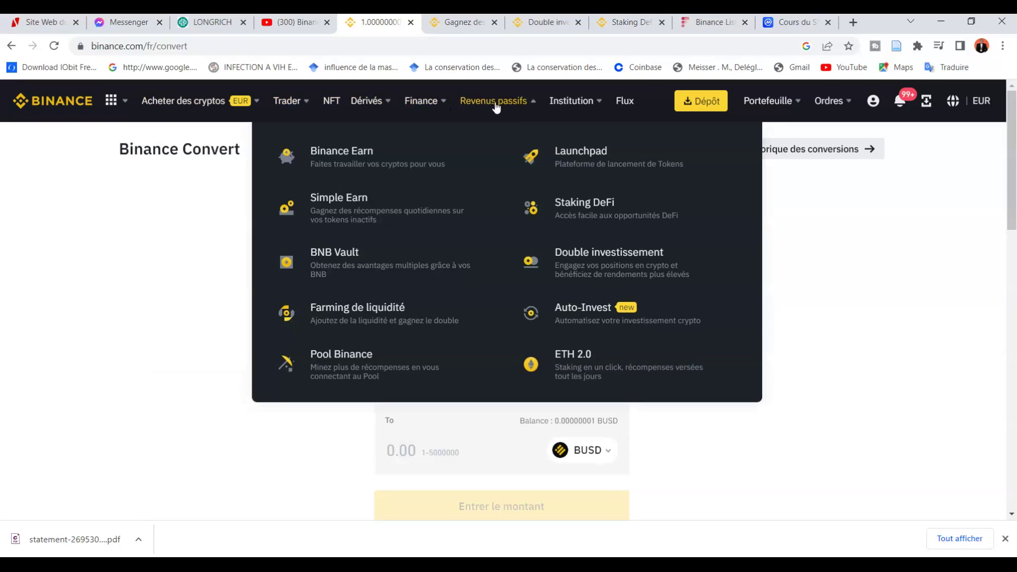